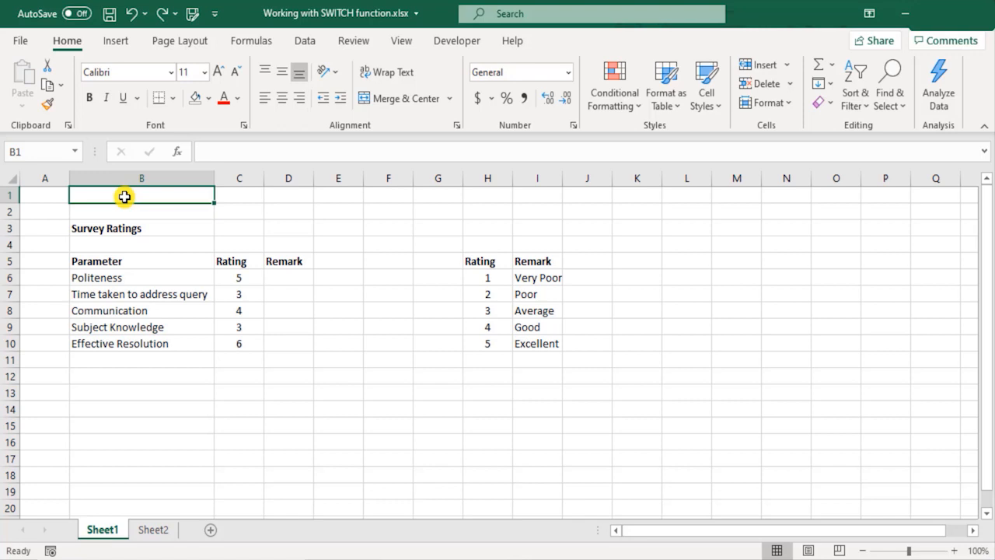
Enter the text SWITCH() as a heading in cell B1.
type("SWITCH")
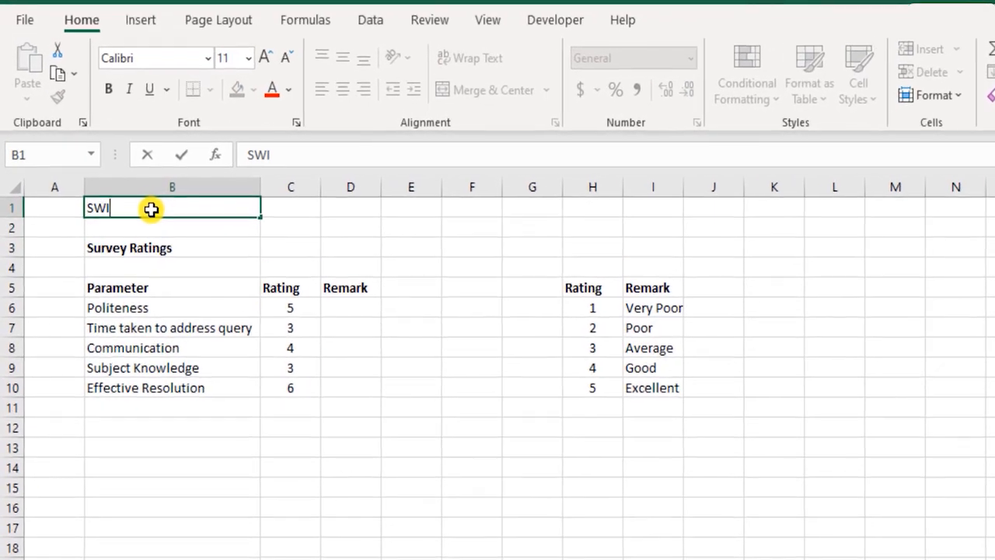
type("()")
key("Return")
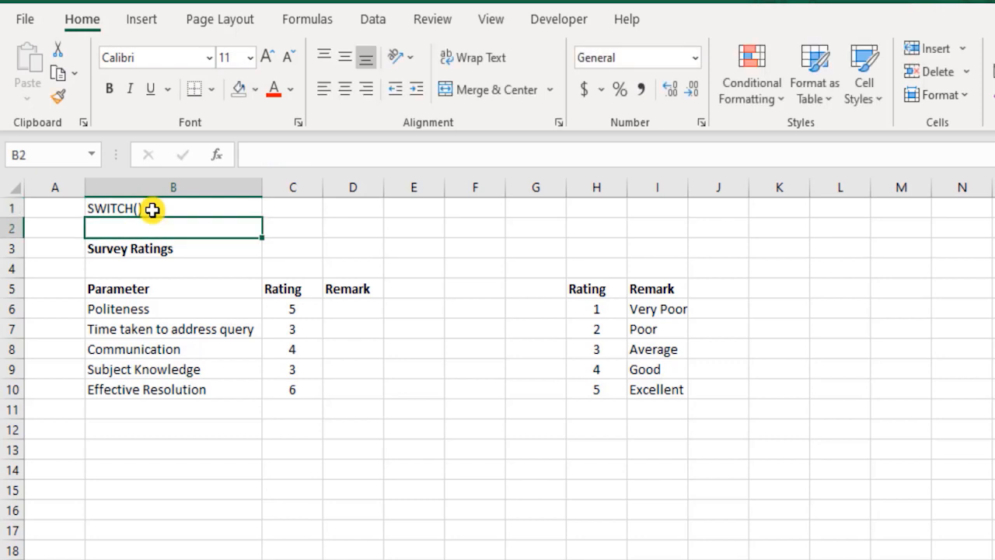
left_click(152, 209)
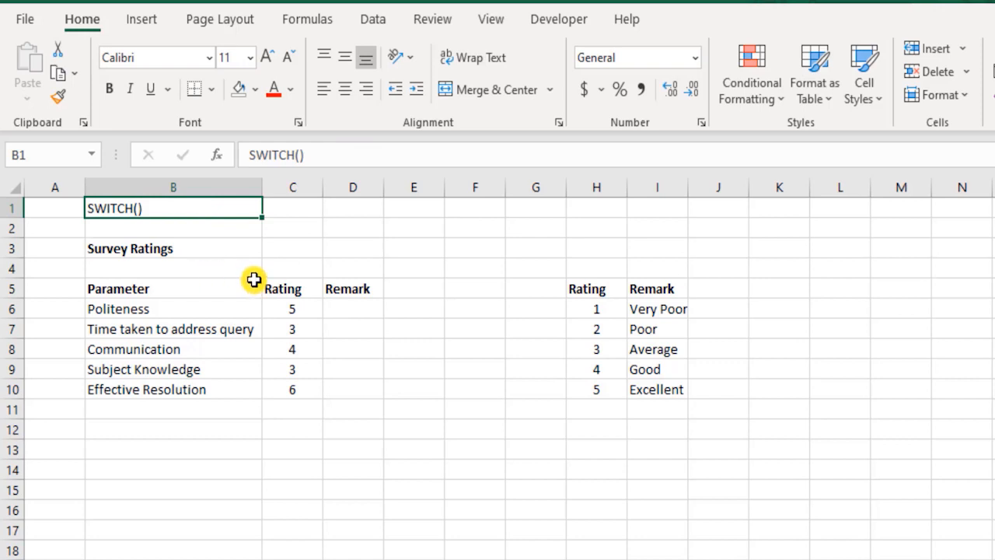
left_click(239, 248)
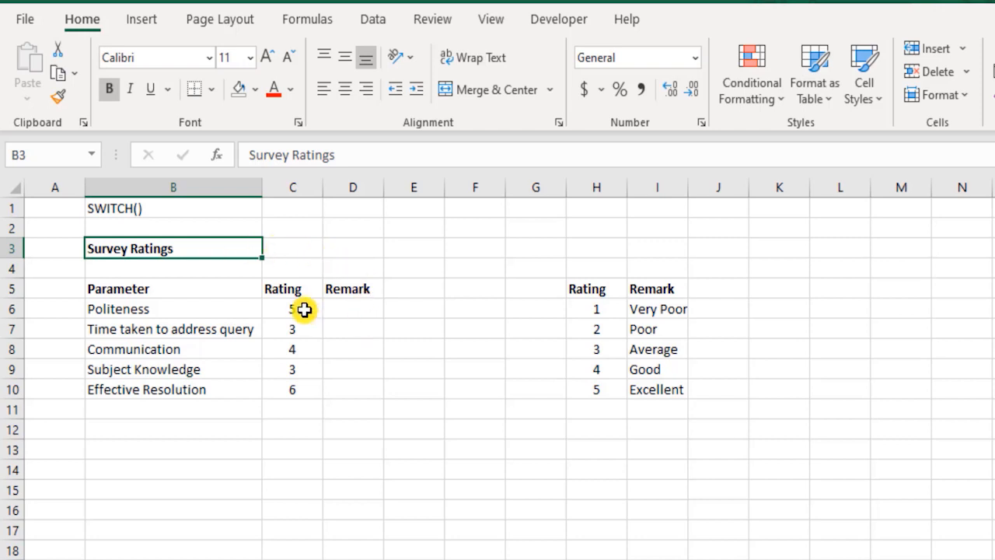
left_click_drag(304, 309, 309, 392)
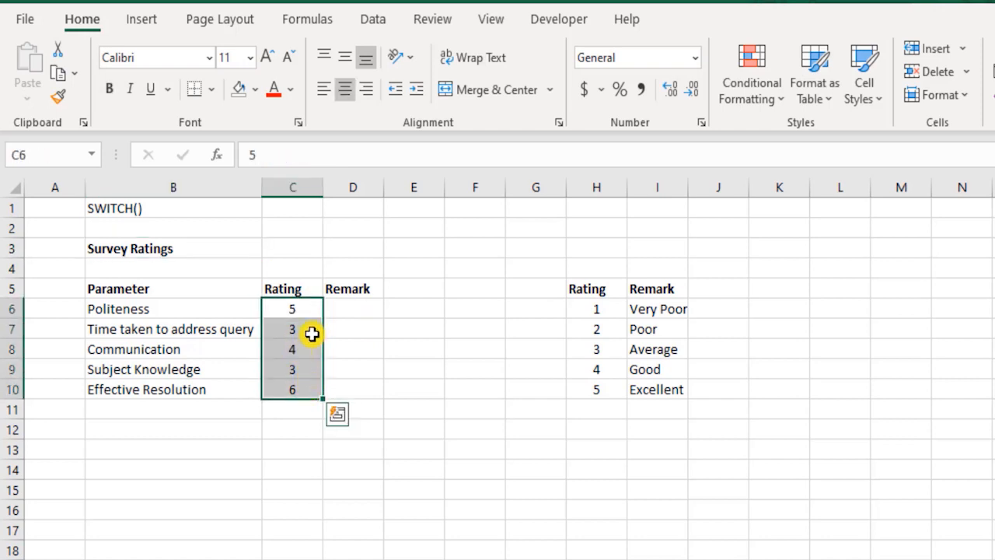
left_click(348, 307)
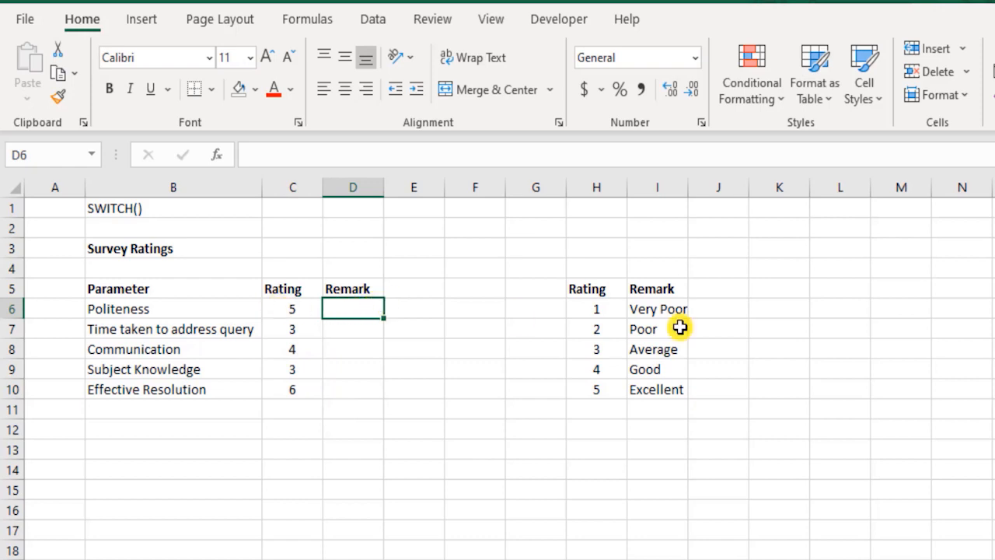
left_click_drag(678, 314, 677, 391)
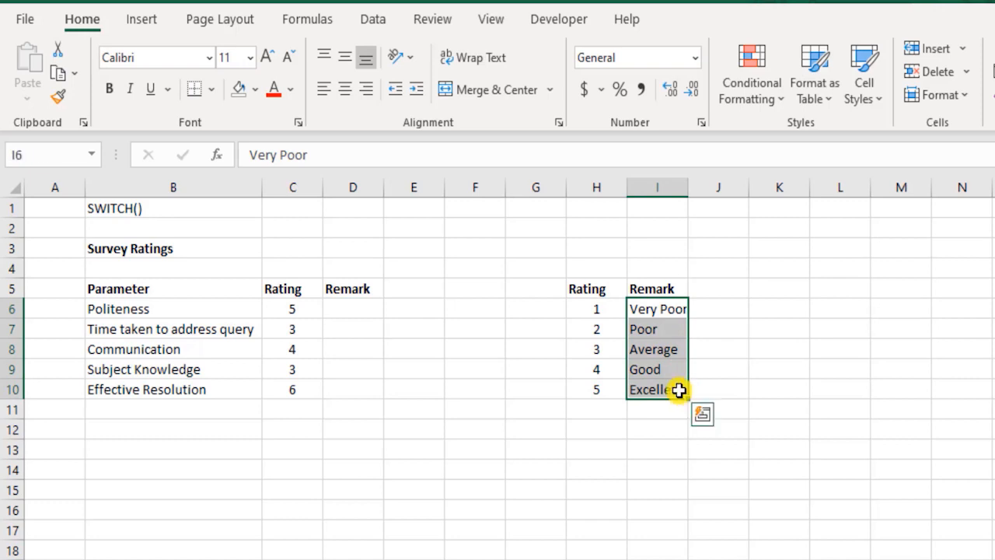
Start a SWITCH formula in cell D6 with the Politeness rating C6 as its expression.
left_click(356, 311)
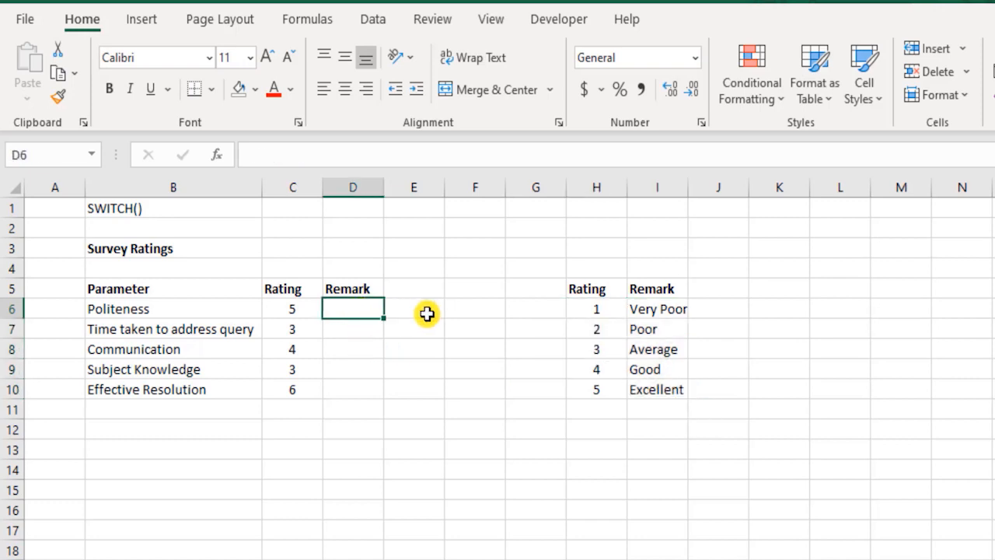
type("=swi")
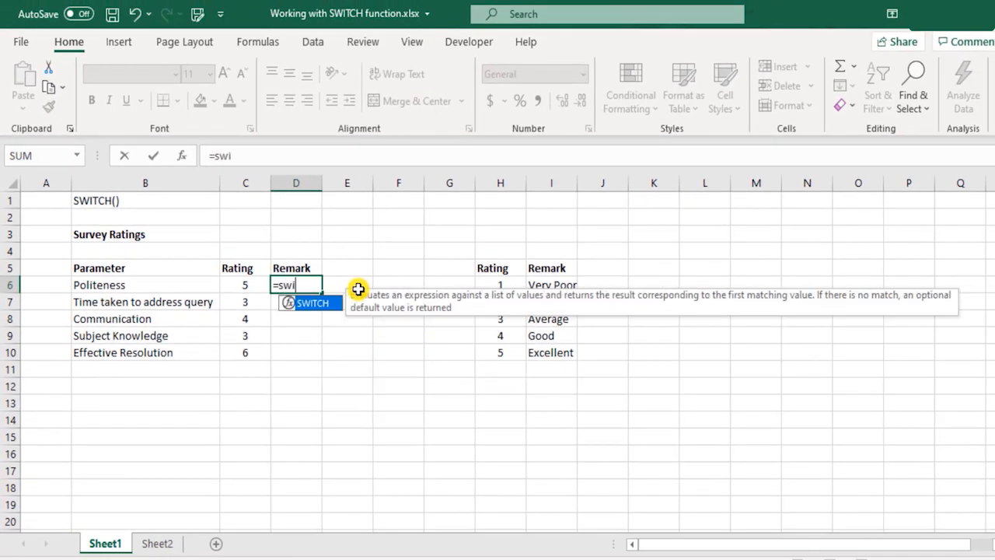
type("tc")
key("Tab")
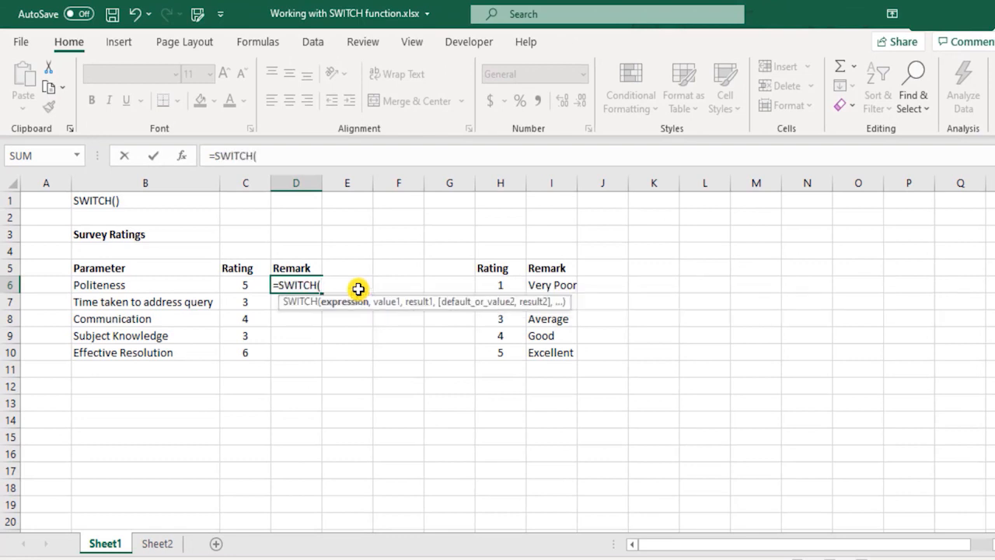
left_click(250, 288)
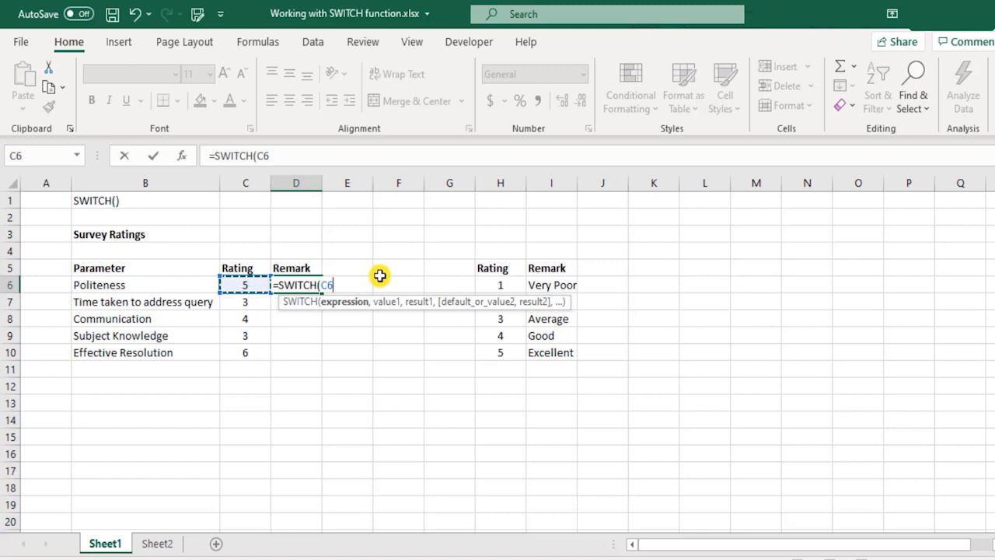
type(",")
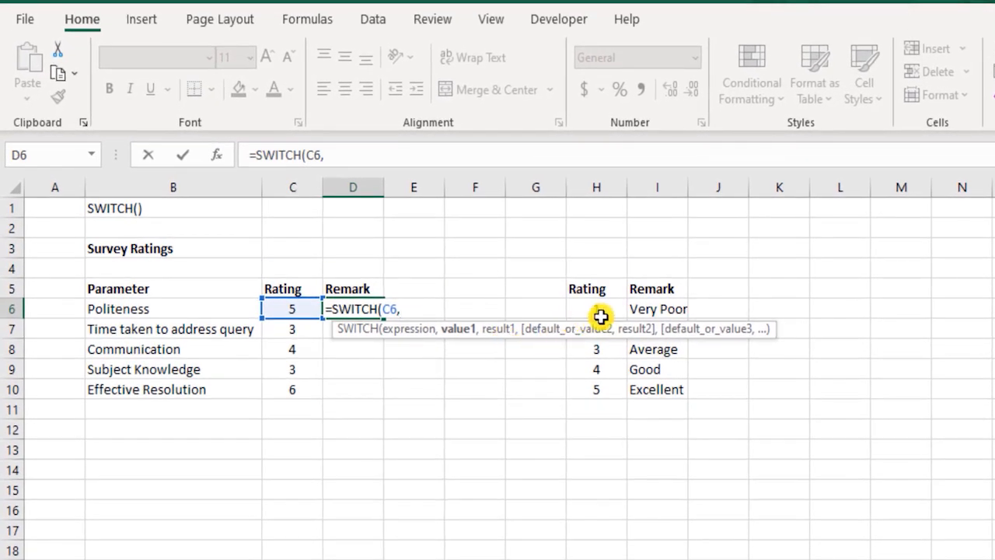
Add the first value and result pair to the SWITCH formula as row-locked references H$6 and I$6.
left_click(601, 311)
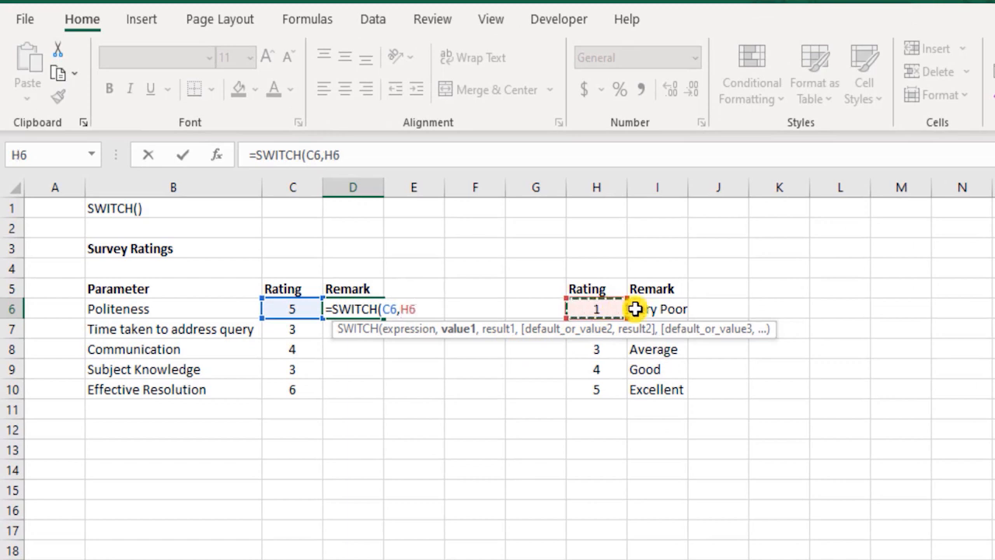
type(",")
left_click(645, 310)
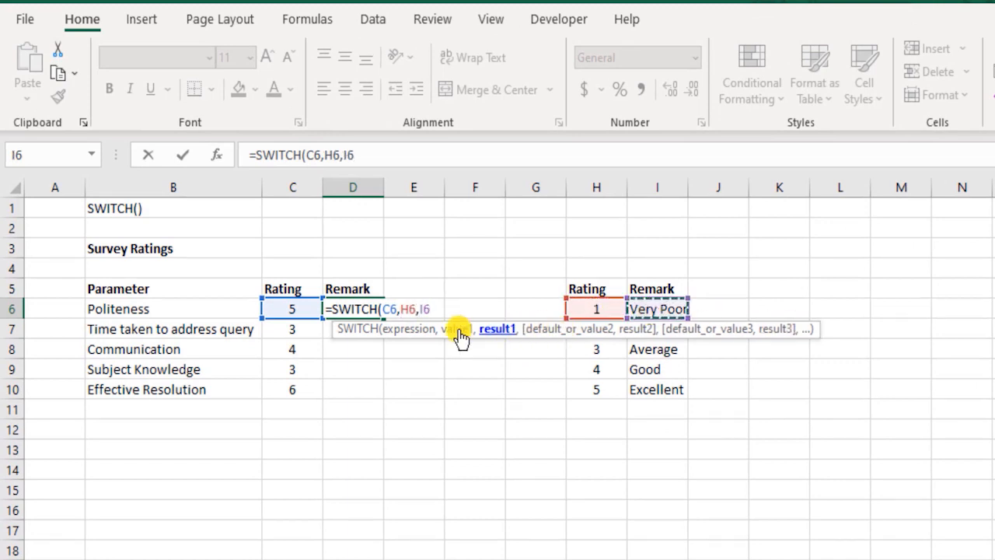
left_click(409, 309)
type("$")
left_click(430, 309)
type("$6")
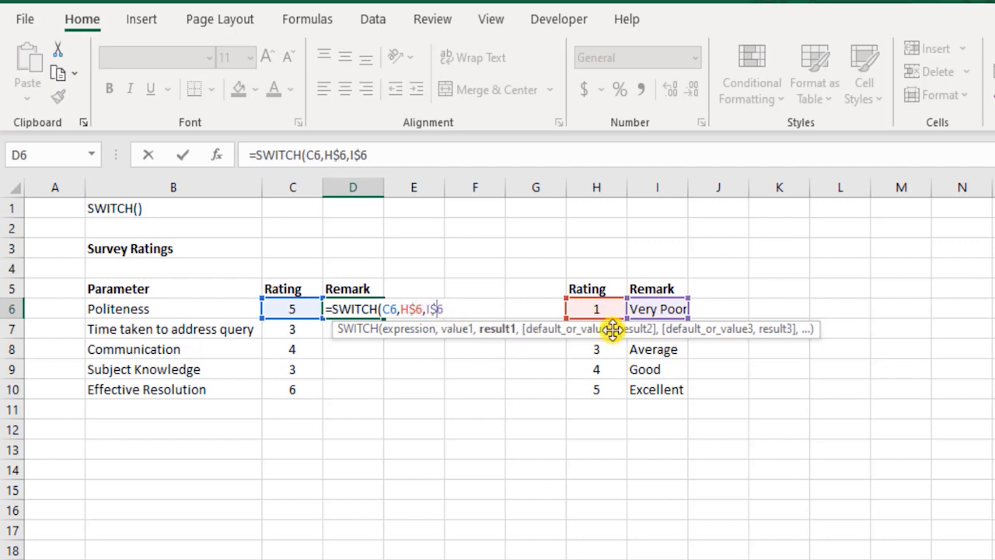
type(",")
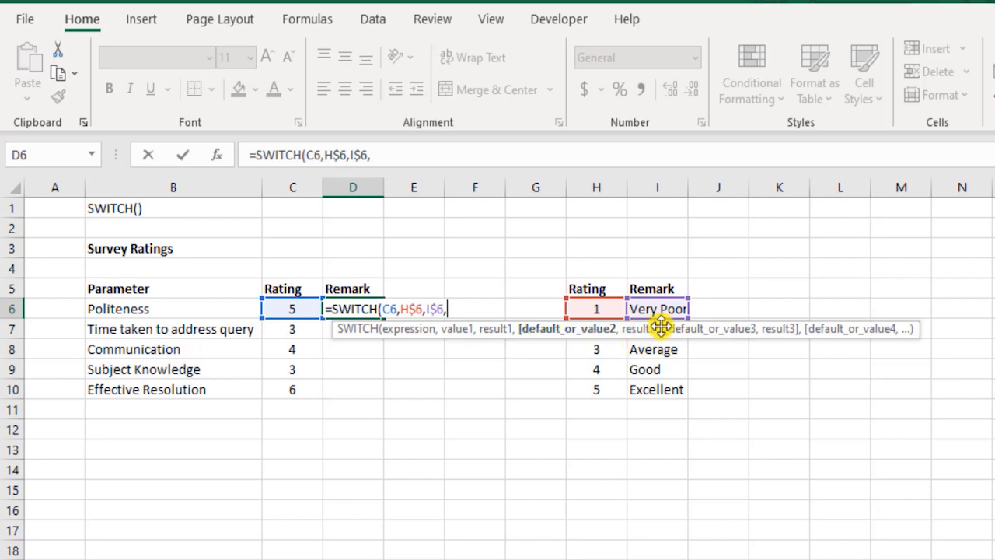
Add the second value and result pair to the formula as row-locked references H$7 and I$7.
left_click(600, 351)
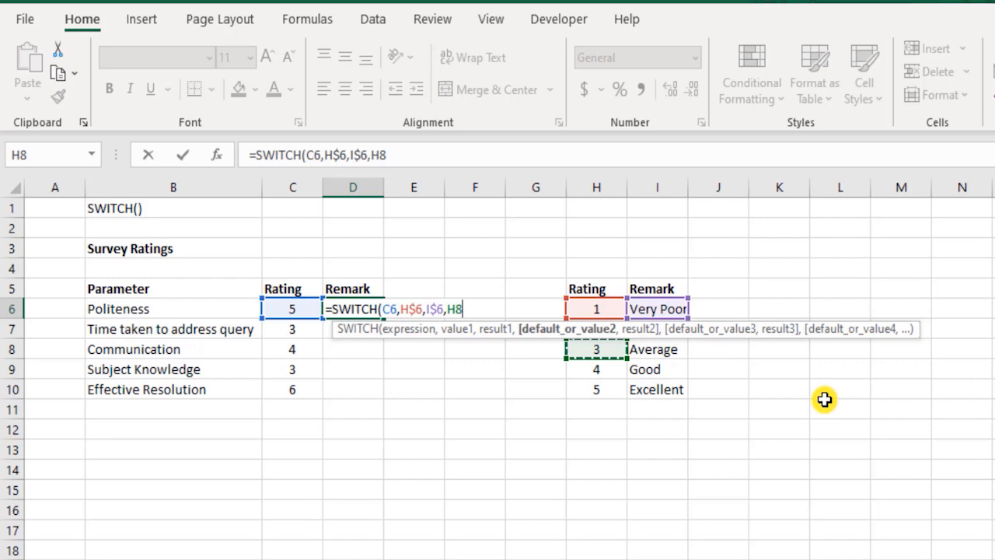
key("Up")
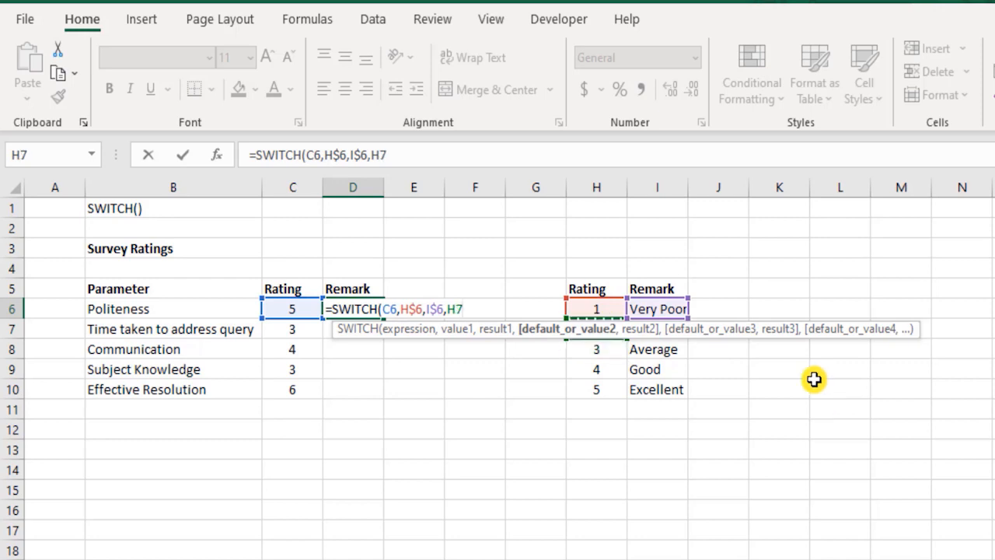
left_click(455, 309)
type("$")
key("End")
type(",")
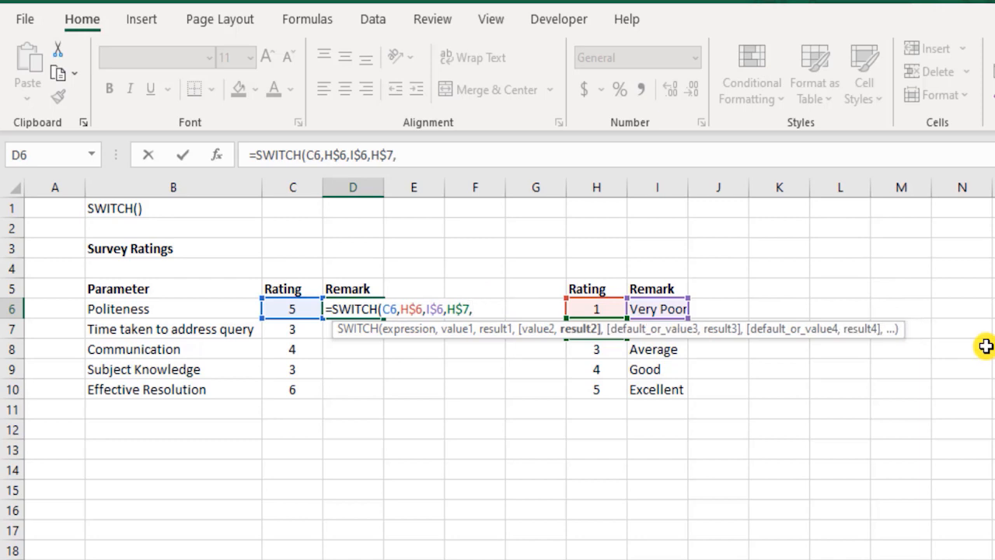
left_click(665, 350)
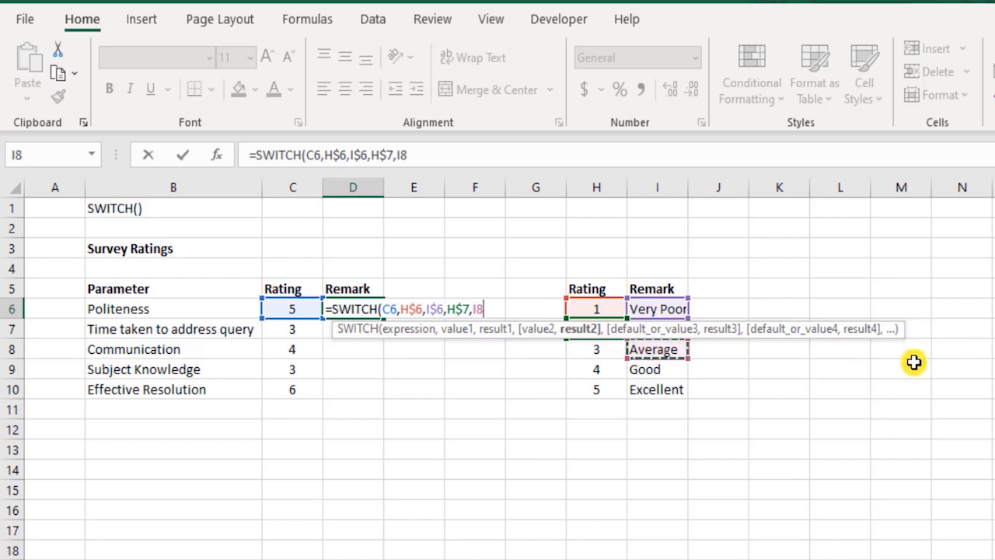
key("Up")
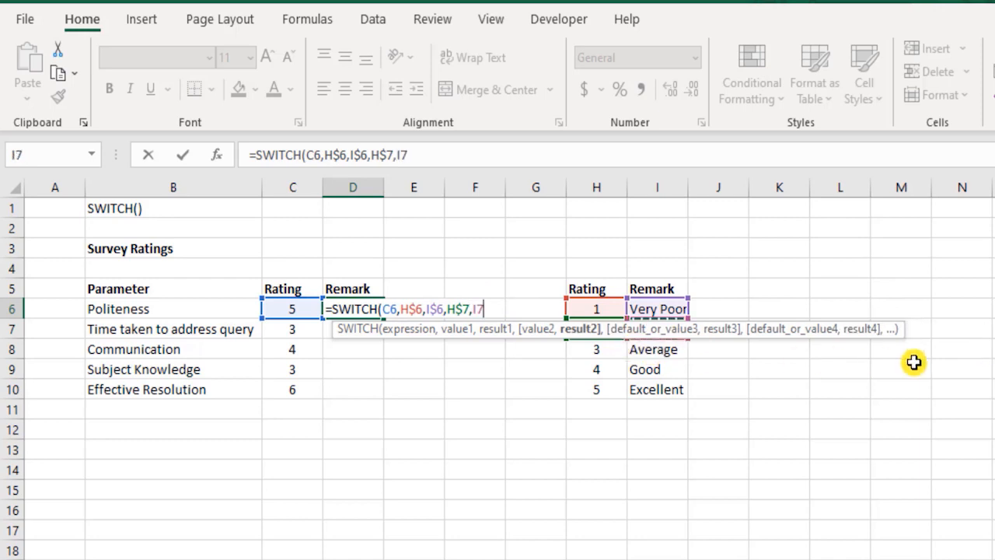
left_click(478, 308)
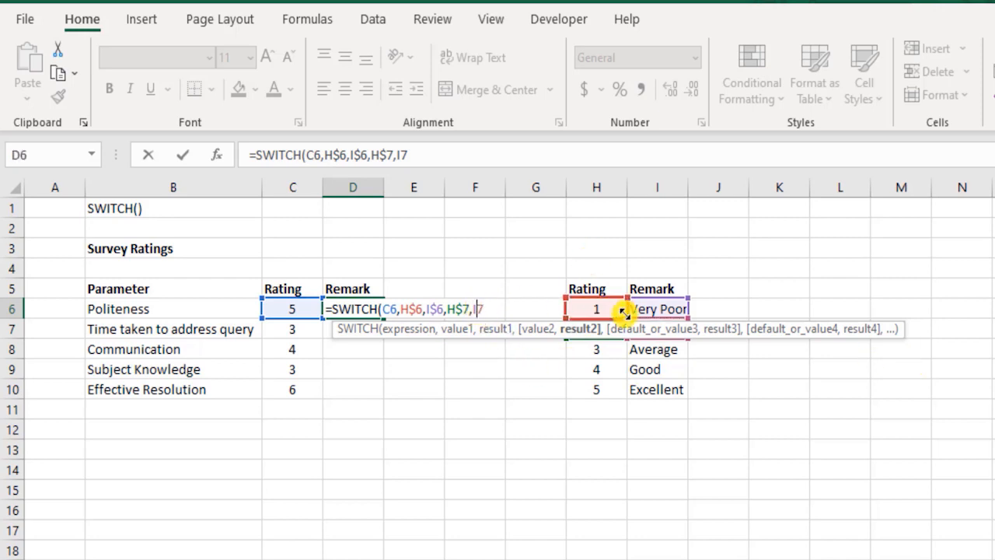
type("$")
key("Right")
type(",")
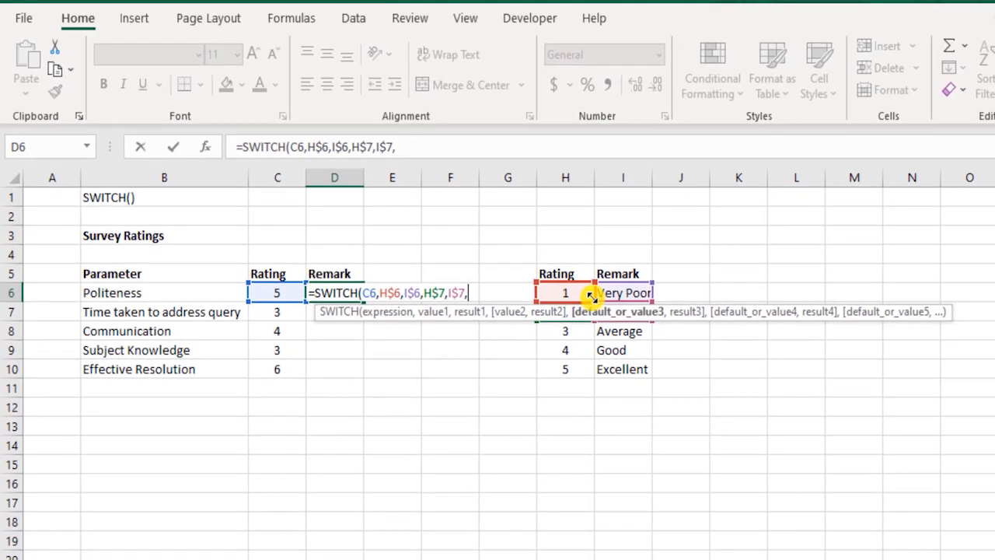
Add the third value and result pair to the formula as row-locked references H$8 and I$8.
left_click(575, 329)
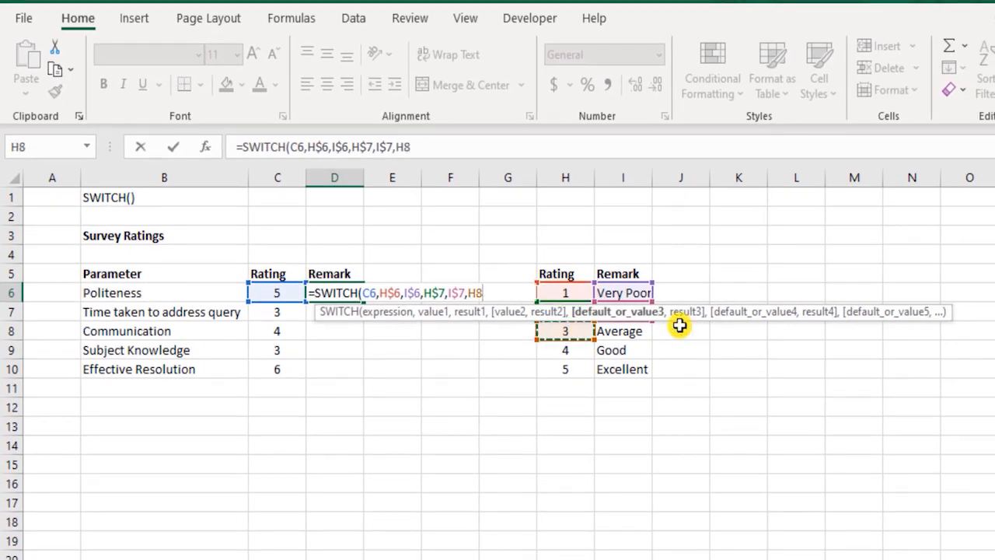
key("Left")
type("$")
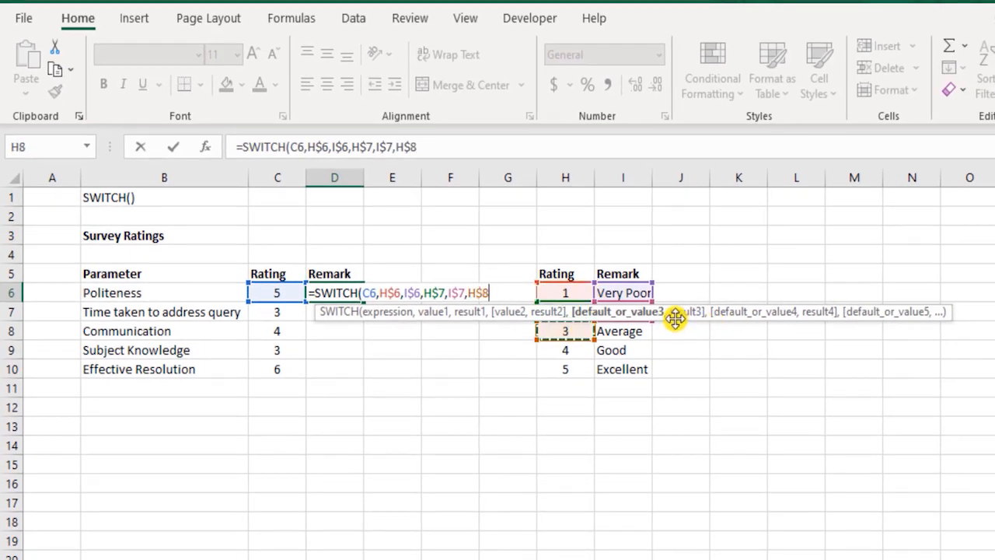
key("Right")
type(",")
left_click(626, 331)
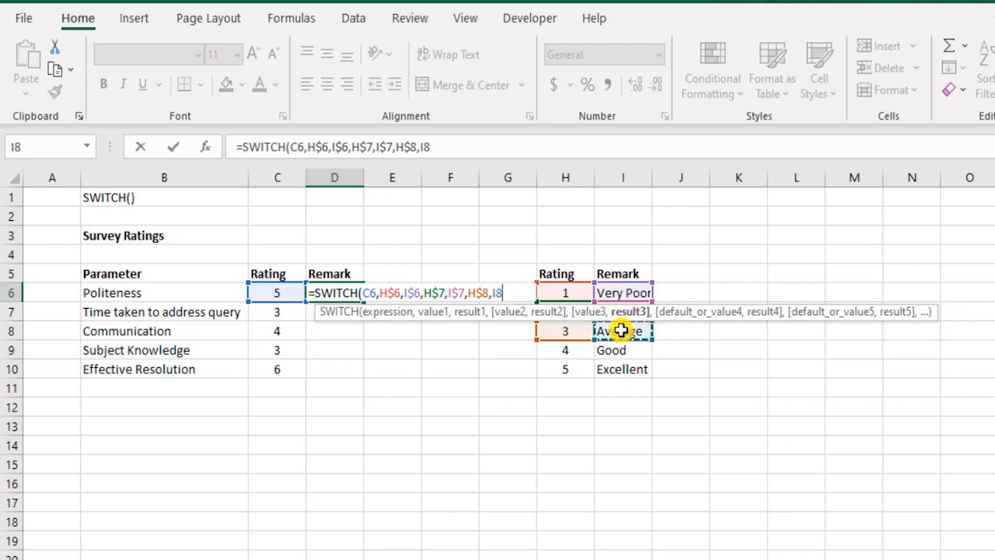
key("Left")
type("$")
key("Right")
type(",")
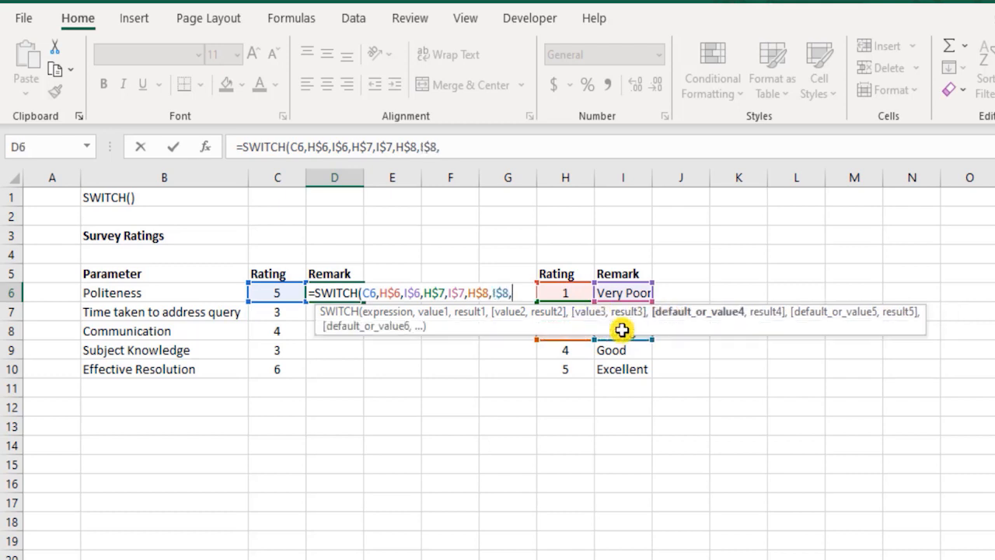
Add the fourth value and result pair to the formula as row-locked references H$9 and I$9.
left_click(561, 349)
key("Left")
type("$")
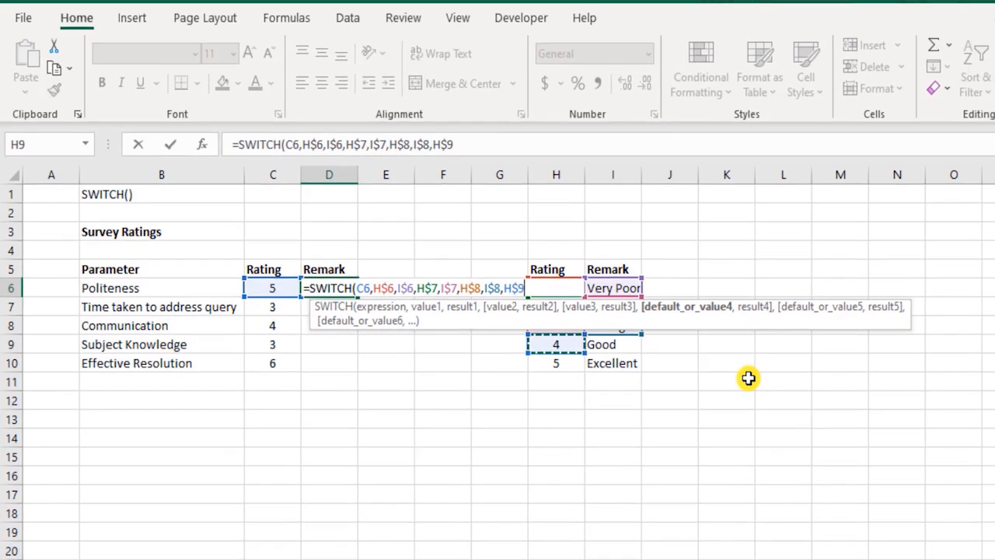
key("Right")
type(",")
left_click(607, 341)
key("F4")
Add the final pair H$10 and I$10 with locked rows, then close and commit the SWITCH formula in D6.
key("F4")
type(",")
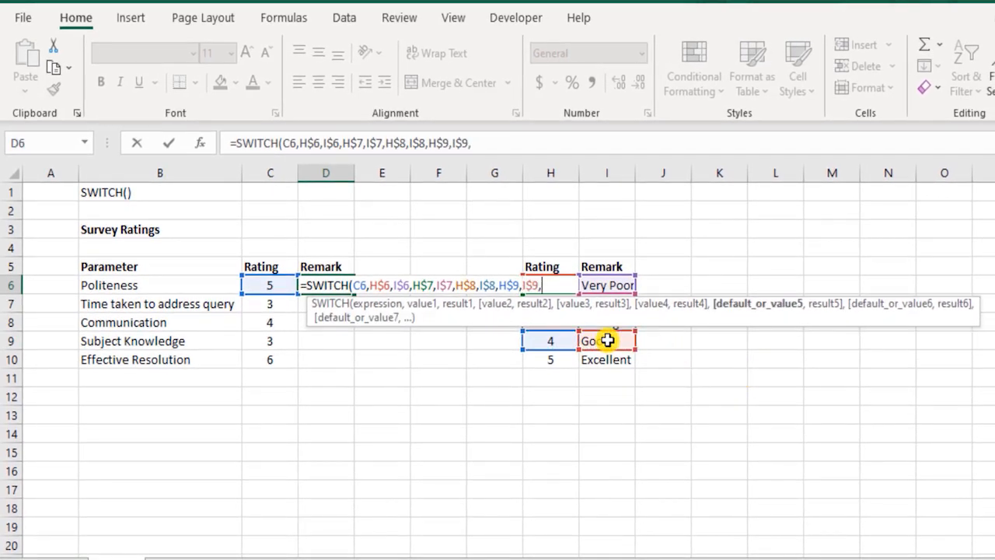
left_click(569, 362)
key("F4")
key("F4")
type(",")
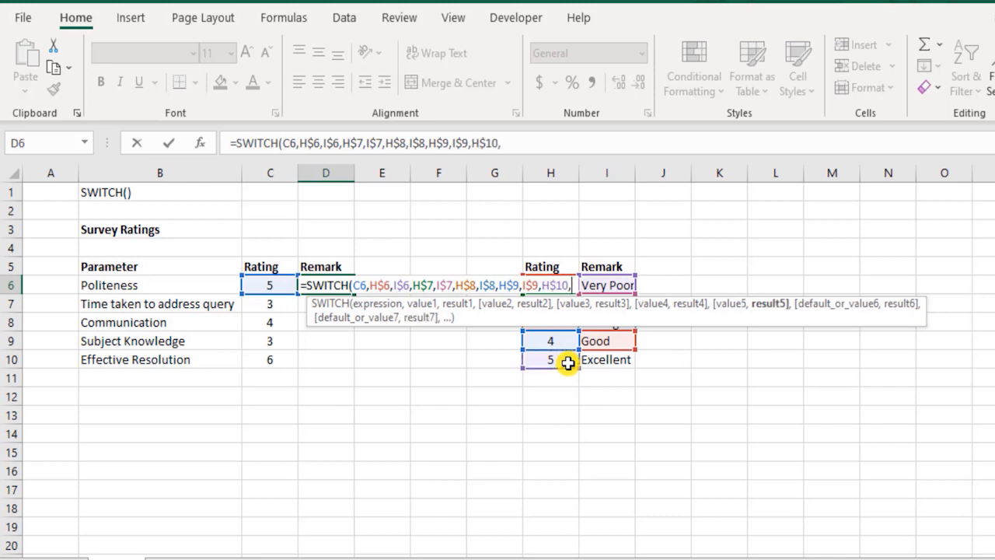
left_click(608, 360)
key("F4")
key("F4")
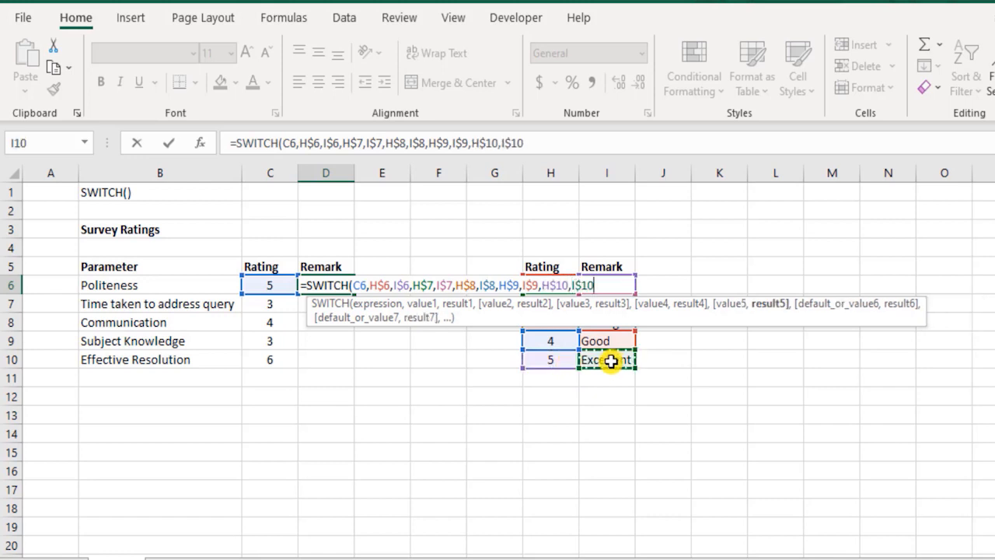
type(")")
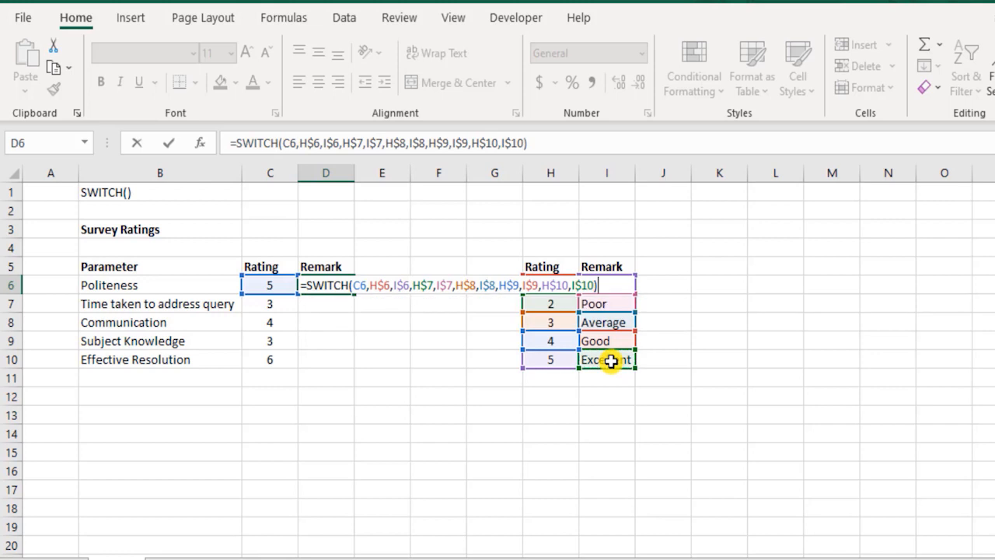
key("Return")
key("Up")
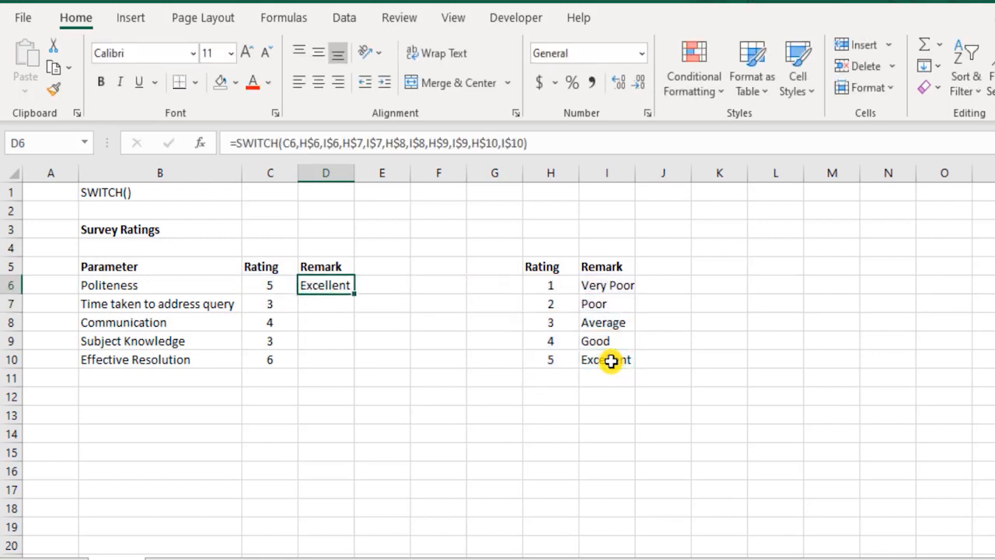
Copy the SWITCH formula from D6 into the remaining Remark cells D7 through D10.
key("ctrl+c")
key("Down")
key("ctrl+v")
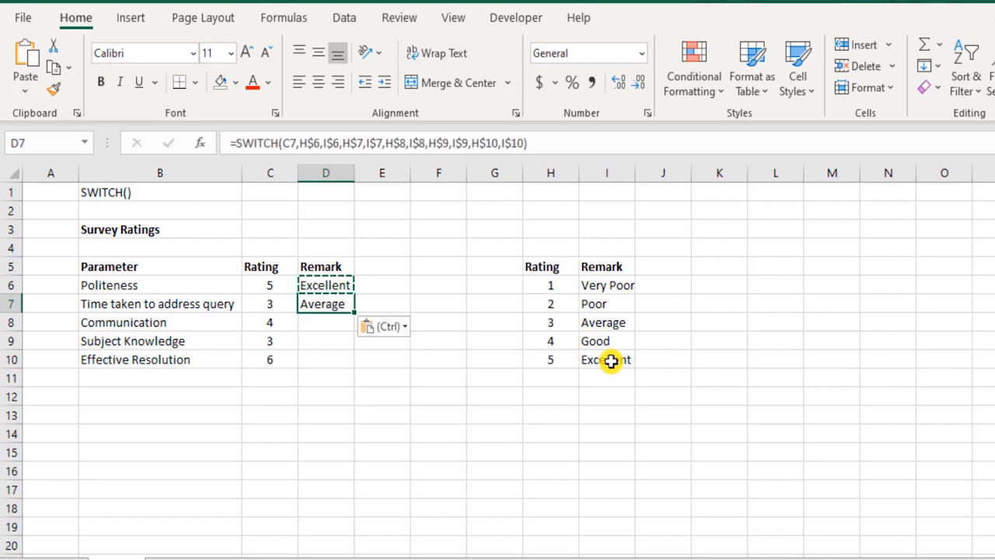
key("Down")
key("ctrl+v")
key("Down")
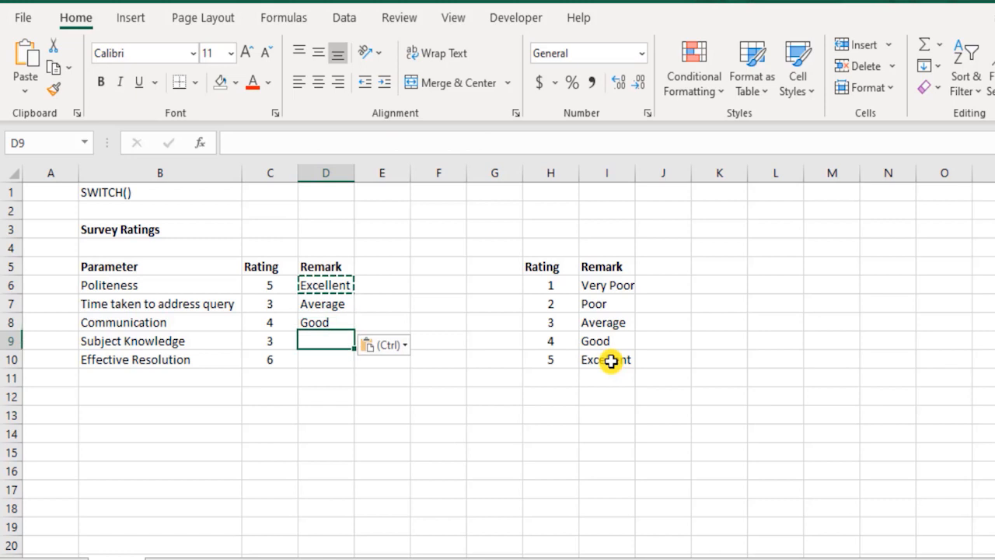
key("ctrl+v")
key("Down")
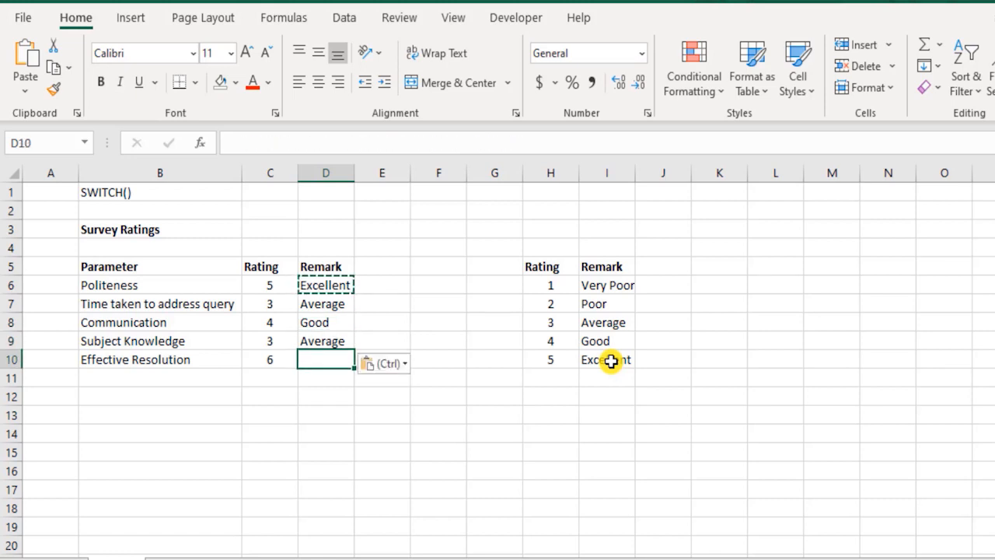
key("ctrl+v")
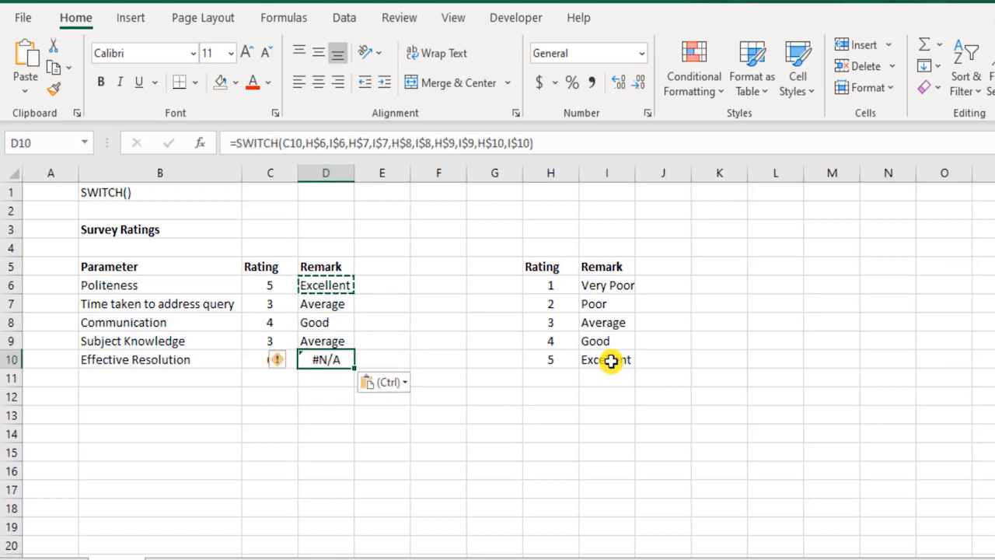
key("Escape")
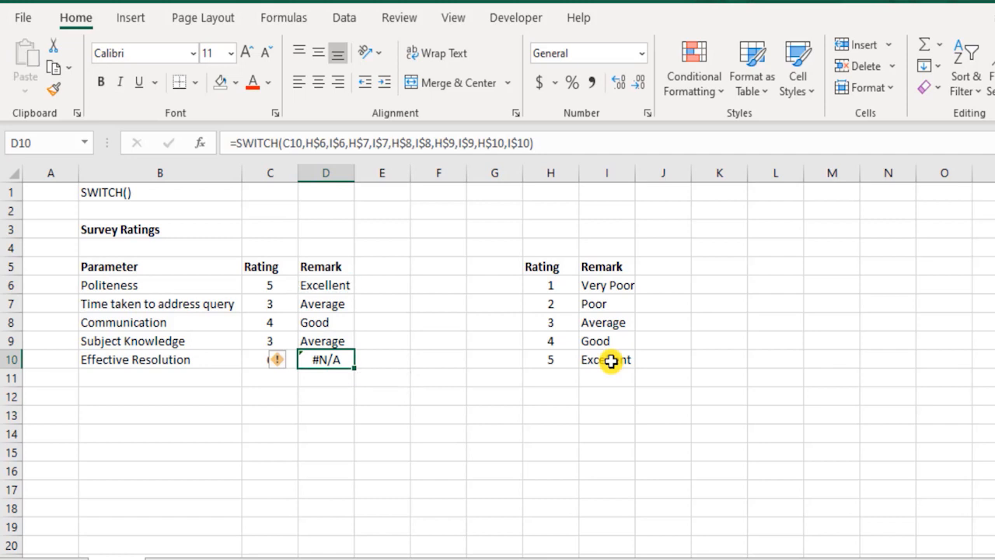
Inspect the Effective Resolution rating, its SWITCH formula in D10 and the last lookup rating in H10.
key("Left")
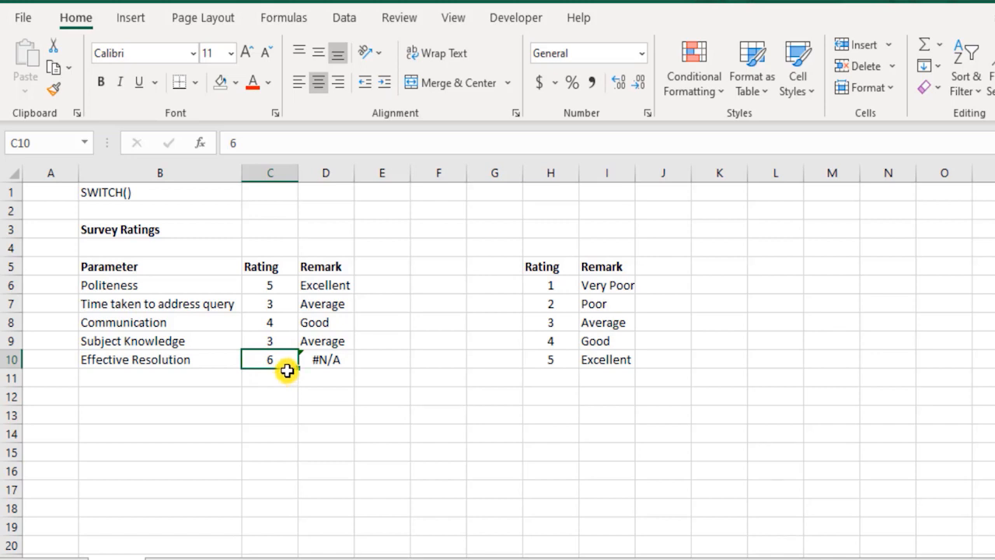
left_click(339, 361)
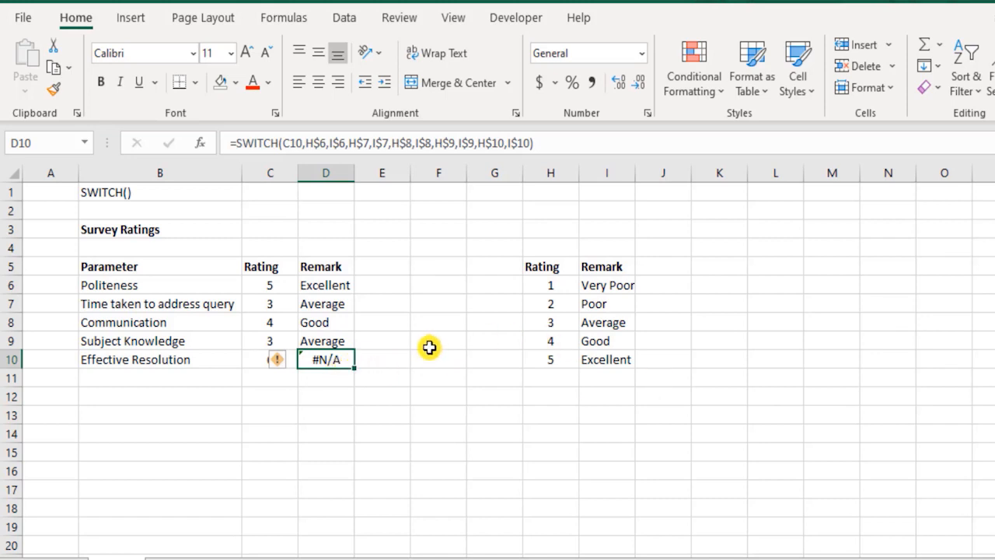
left_click(561, 363)
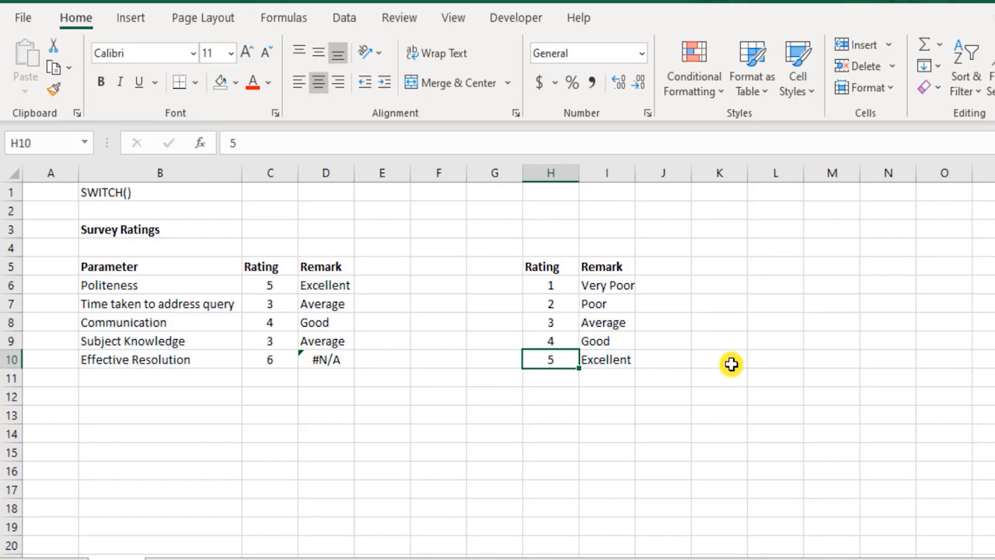
double_click(334, 360)
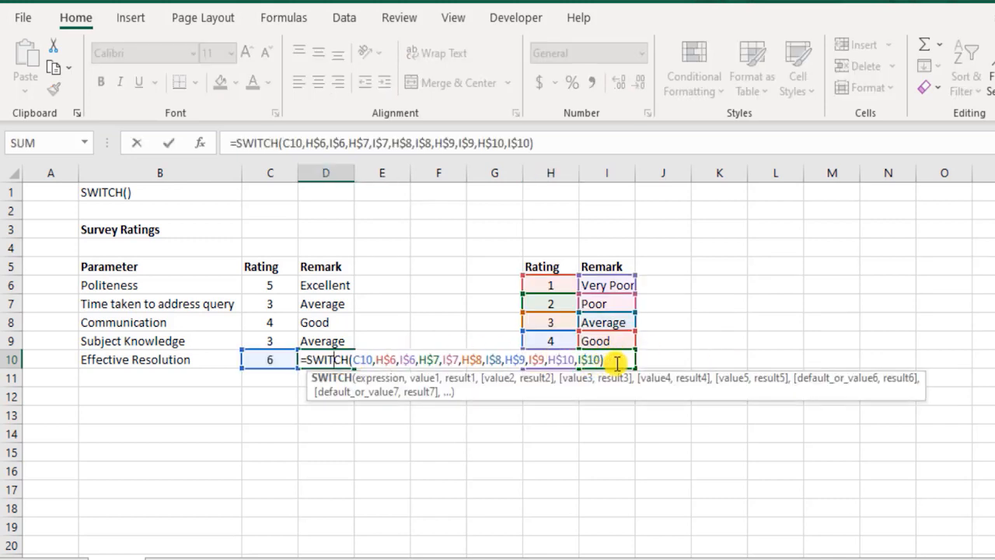
key("Escape")
Test a lookup rating of 6 in H10 against the Politeness remark in D6, and undo the change.
left_click(565, 364)
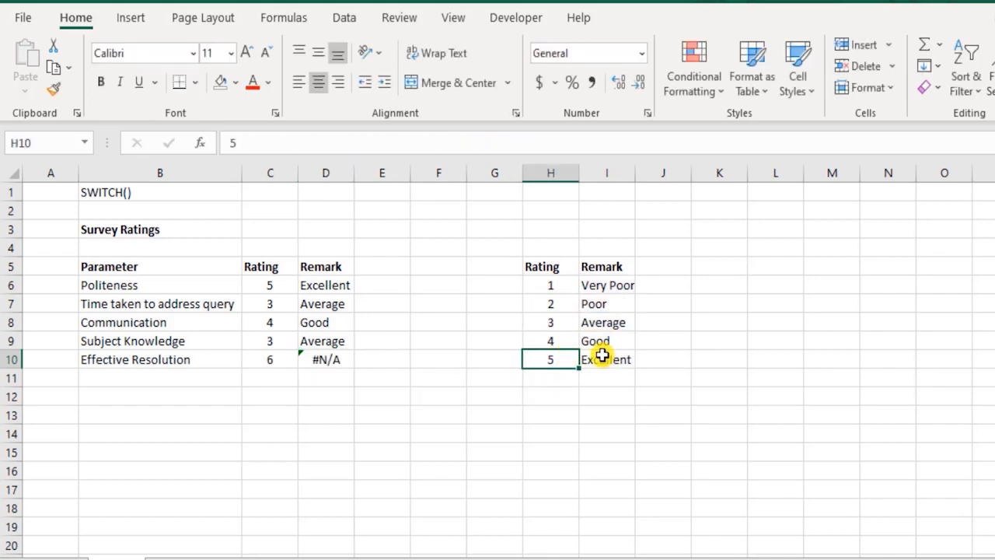
type("6")
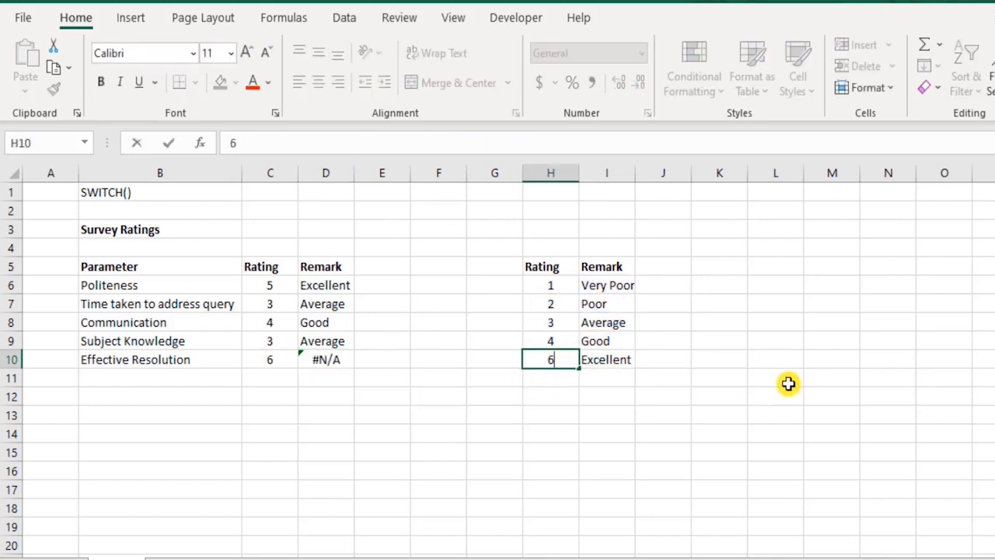
key("Return")
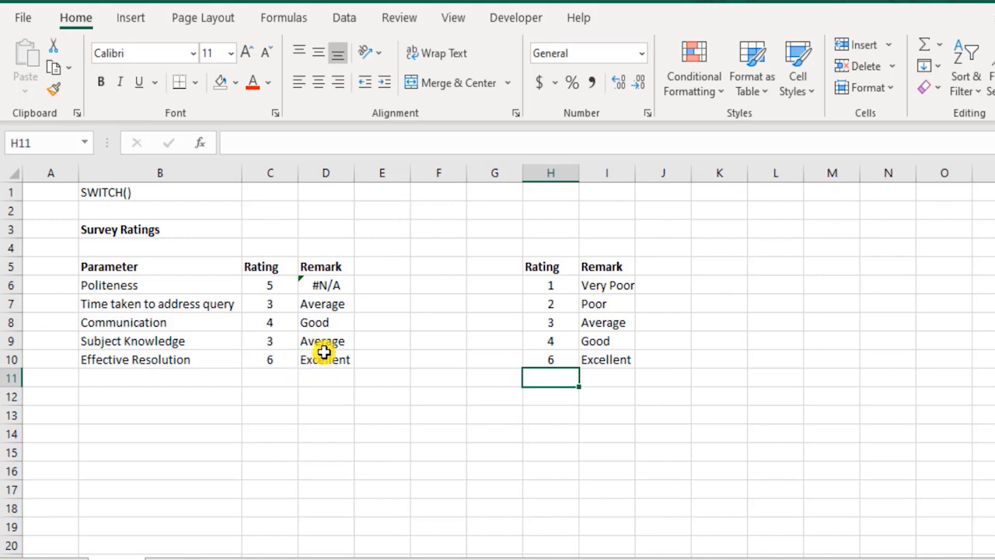
left_click(320, 284)
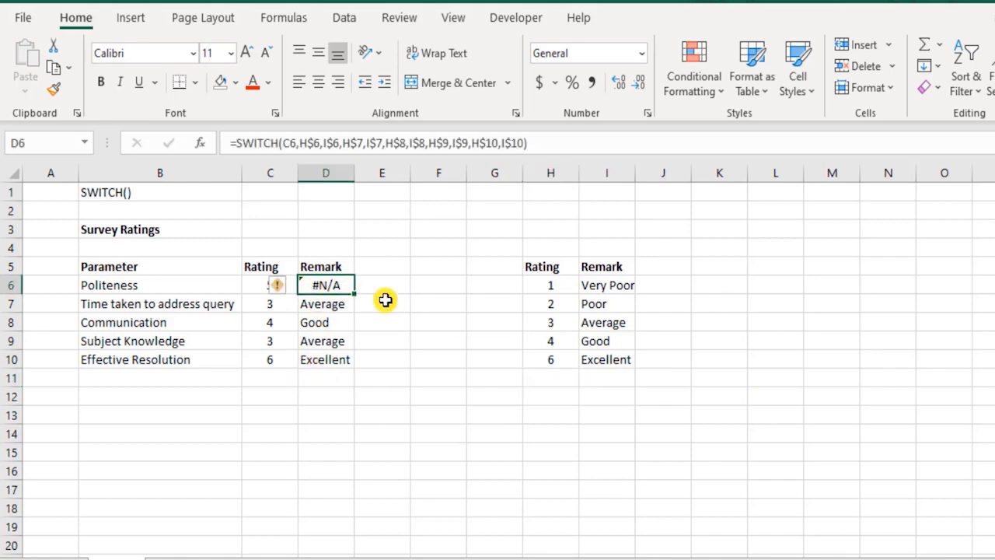
left_click(631, 382)
key("ctrl+z")
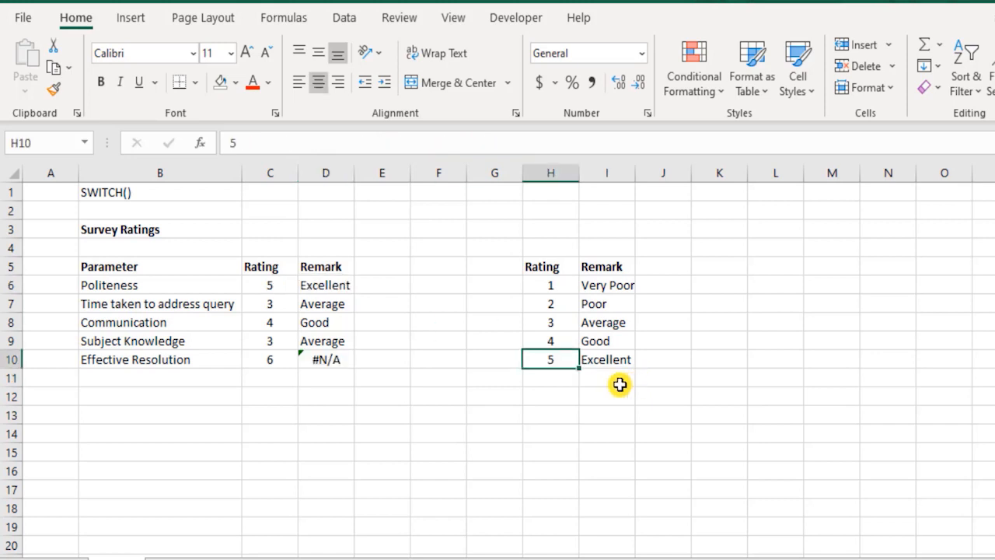
Add "?" as the default result at the end of the SWITCH formula in D10.
left_click(327, 359)
double_click(326, 359)
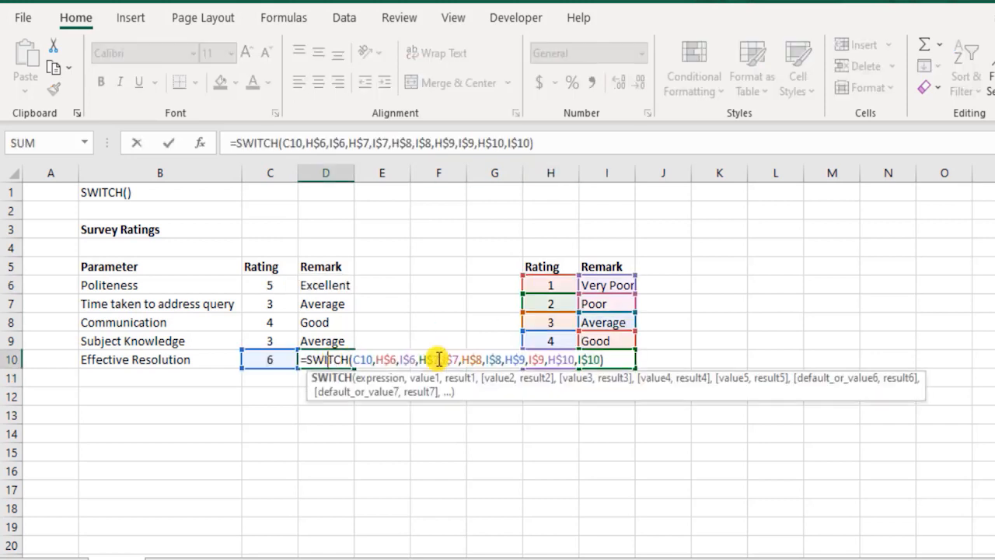
key("End")
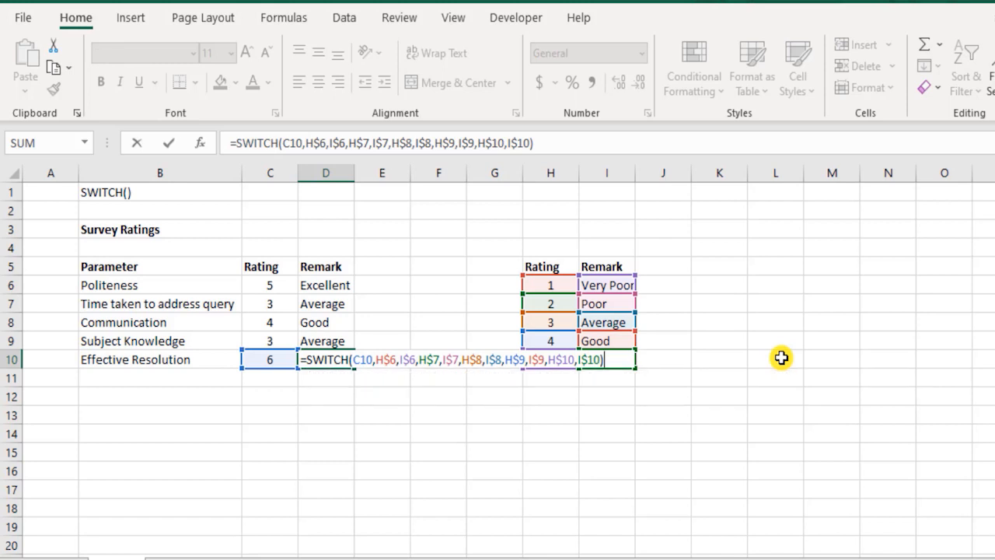
key("Left")
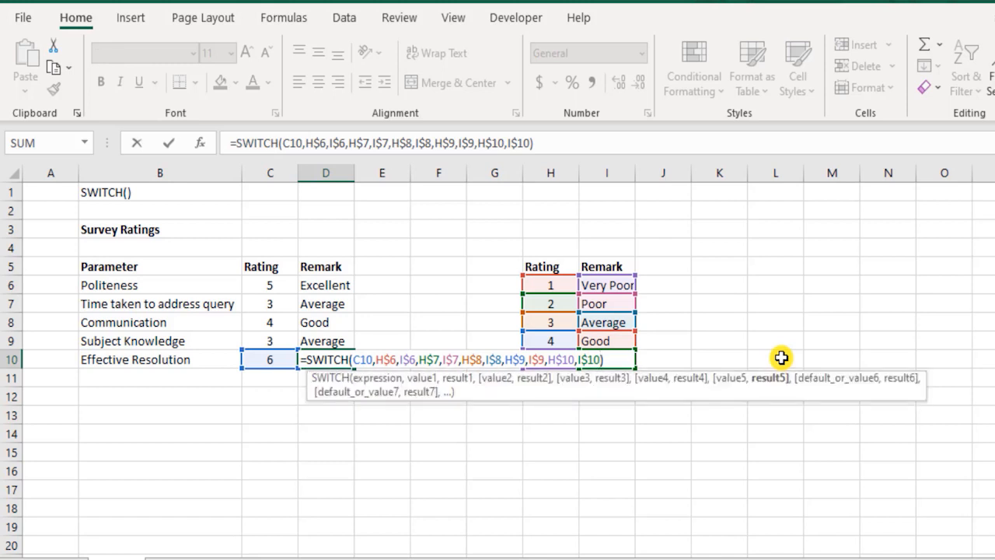
type(",\"NA")
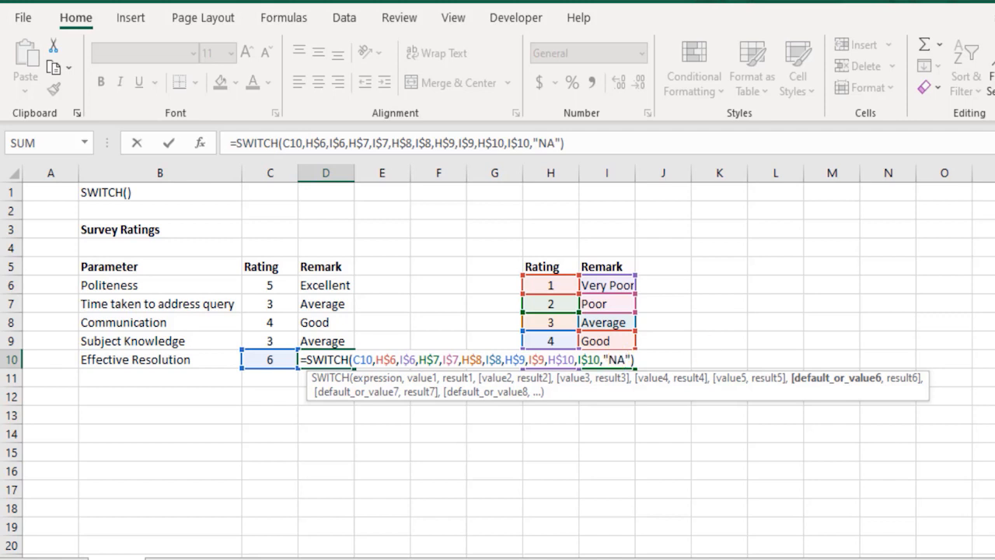
key("BackSpace")
key("BackSpace")
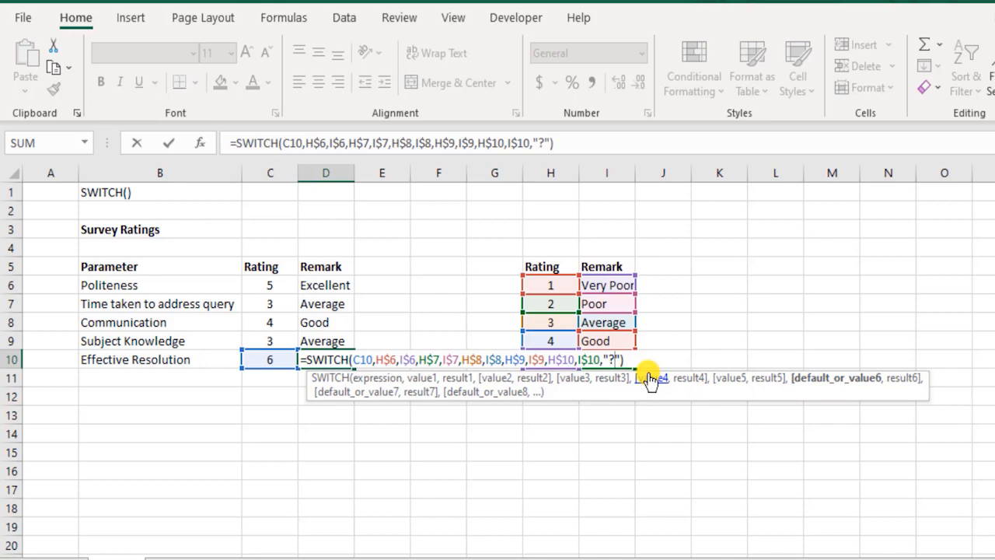
key("Return")
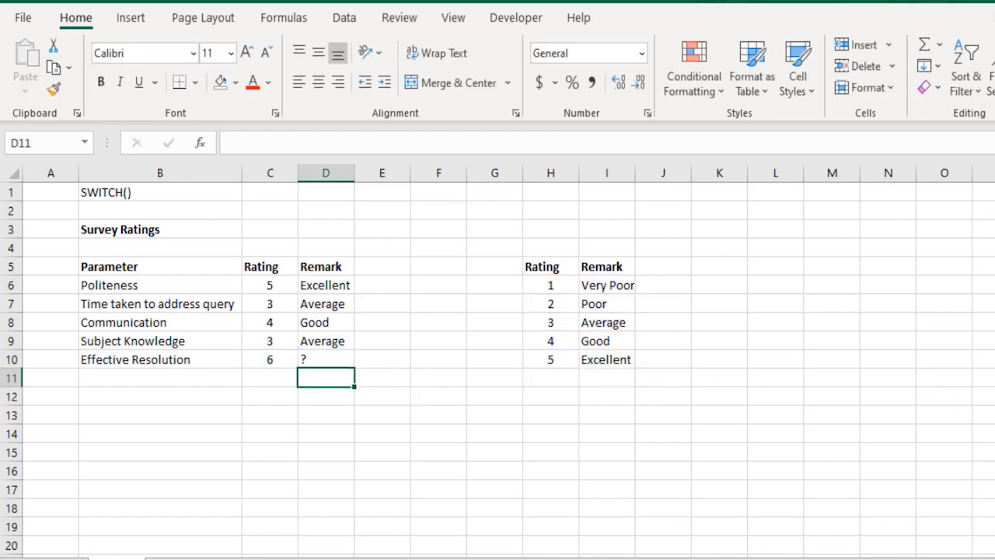
Test ratings of 6 and -1 for Time taken to address query in C7, undoing each change.
left_click(265, 307)
type("6")
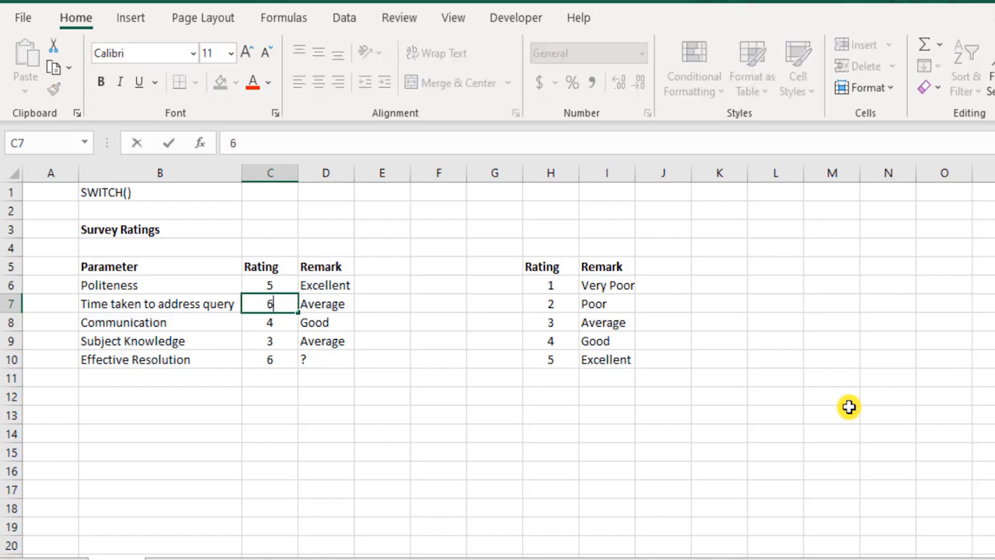
key("Return")
key("ctrl+z")
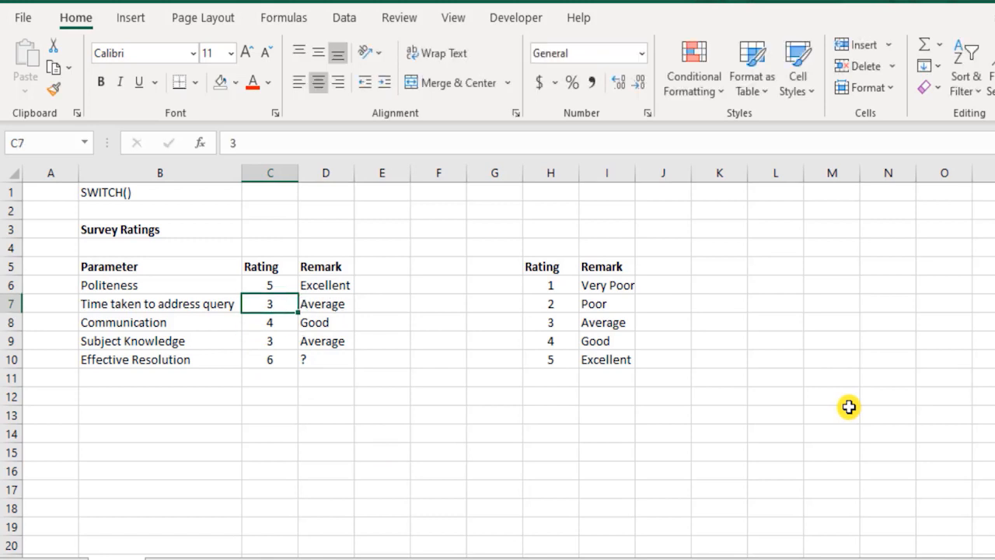
type("-1")
key("Return")
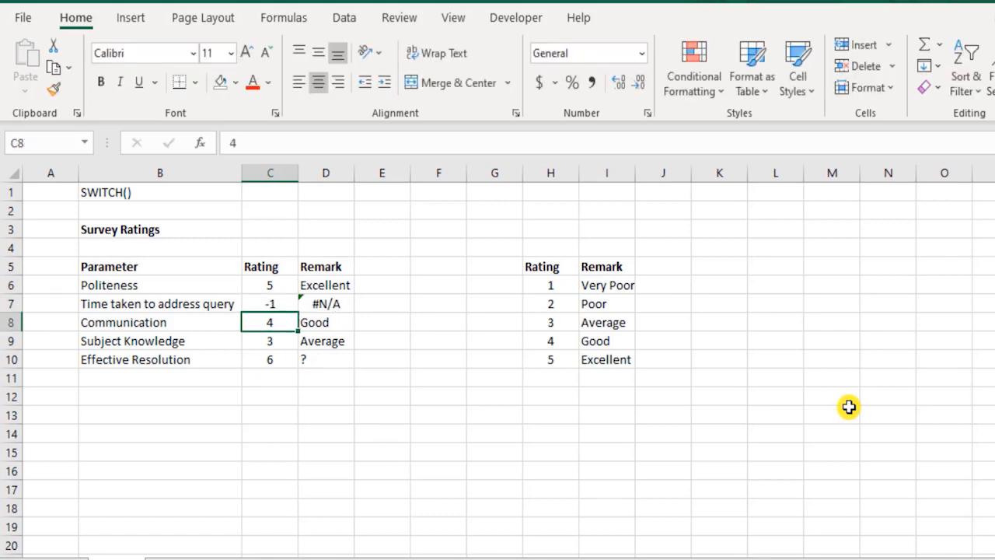
key("ctrl+z")
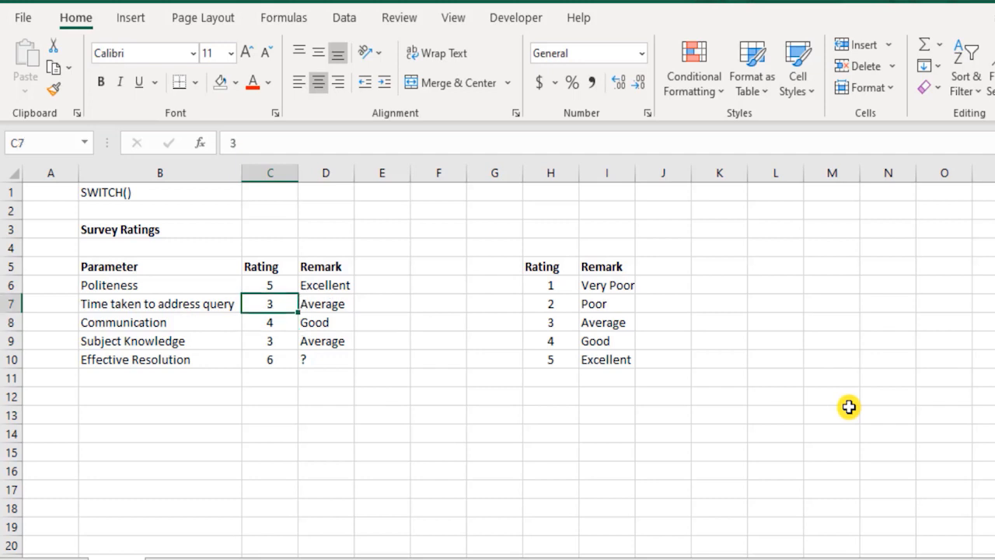
Try a rating of 0 for Communication in C8 and inspect the SWITCH formula in D8.
key("Down")
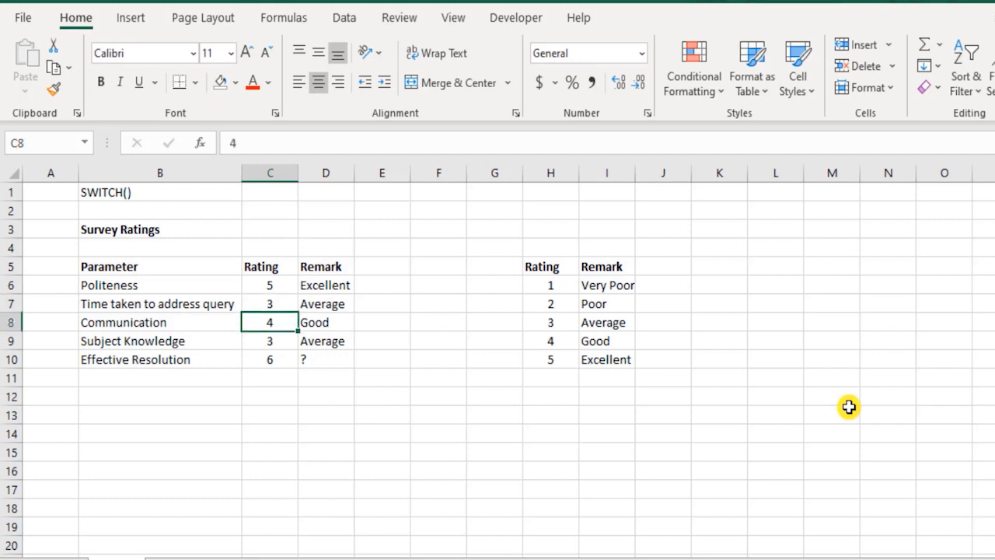
type("0")
key("Return")
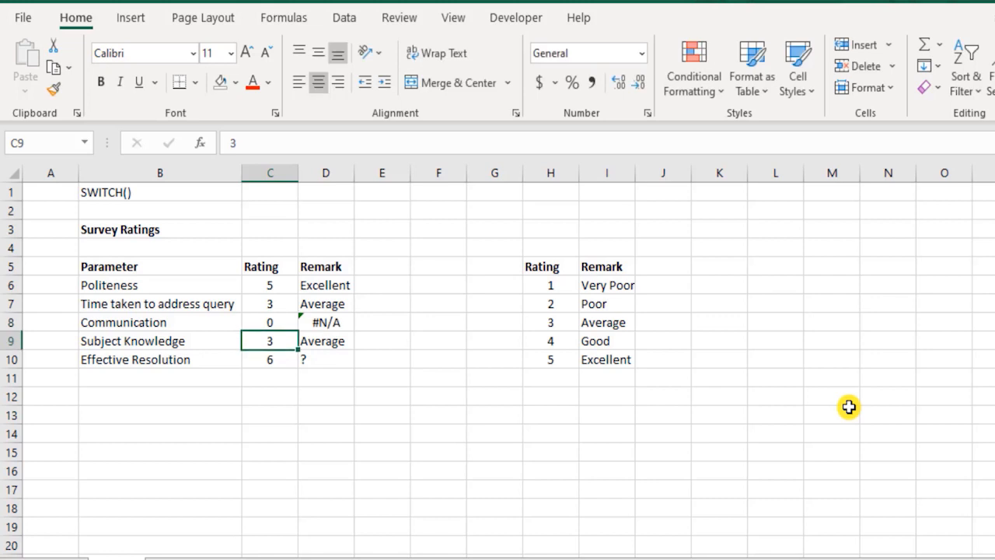
key("Up")
key("Right")
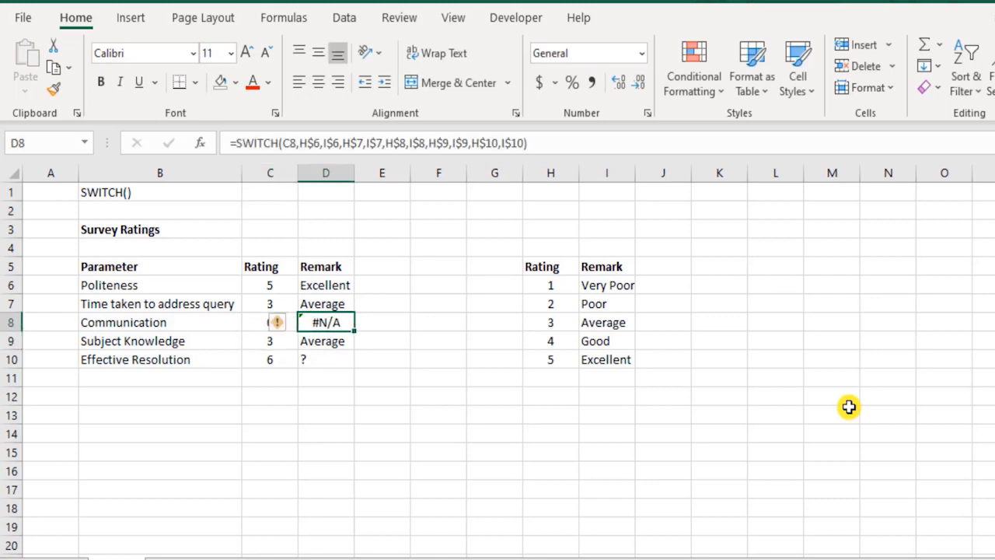
key("F2")
key("Left")
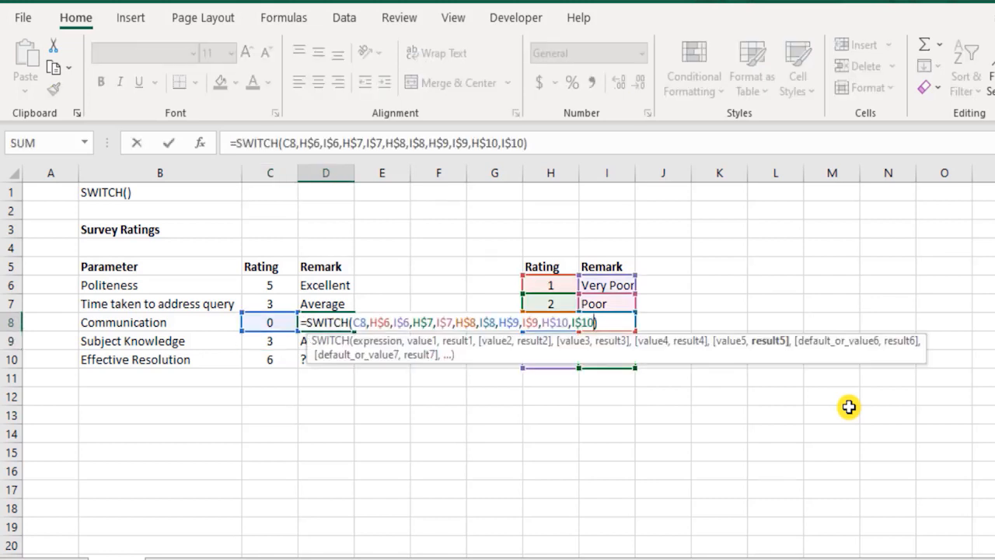
key("Return")
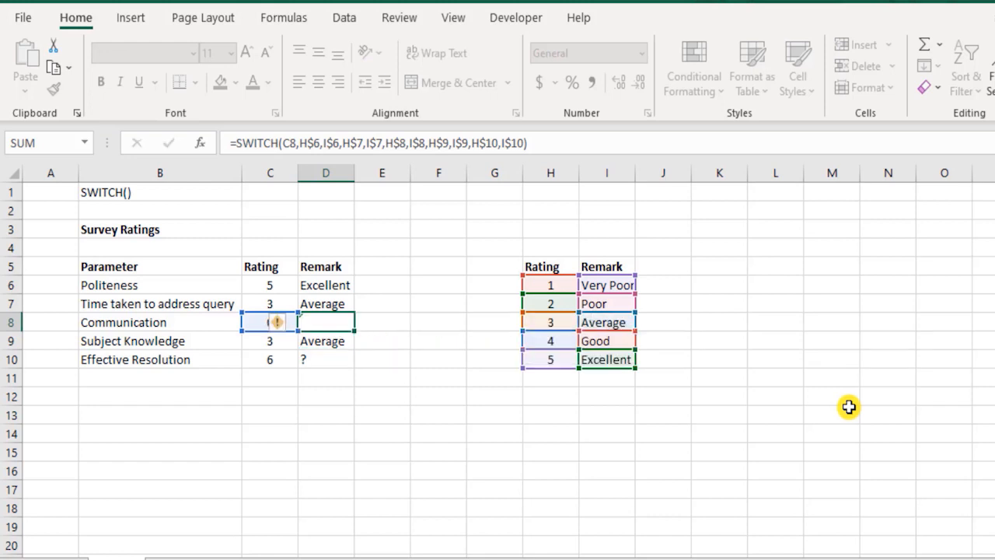
Undo the Communication rating change in C8, keeping the "?" default in the D10 formula.
key("ctrl+z")
key("ctrl+z")
key("Down")
key("ctrl+z")
key("ctrl+y")
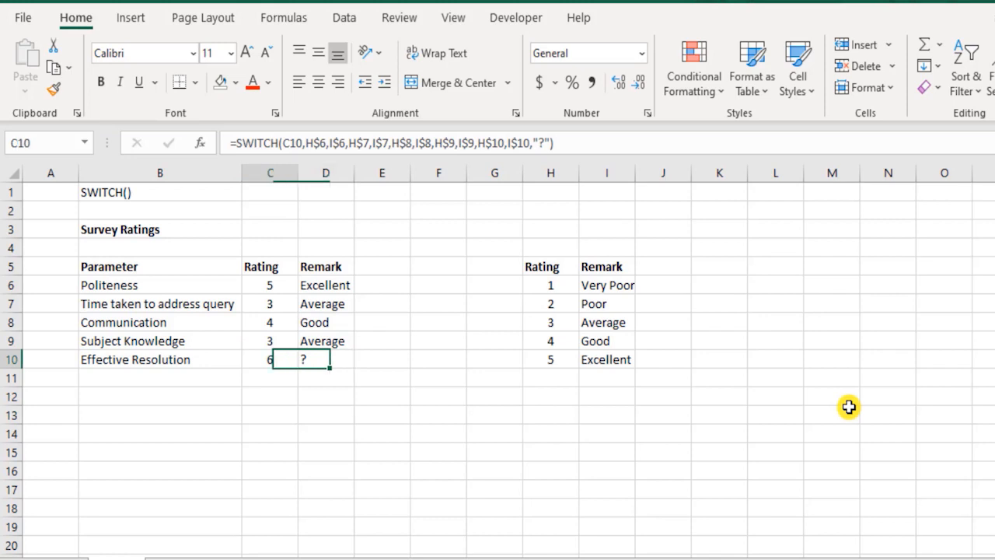
Try a rating of -1 for Effective Resolution in C10 and check its remark in D10.
key("Left")
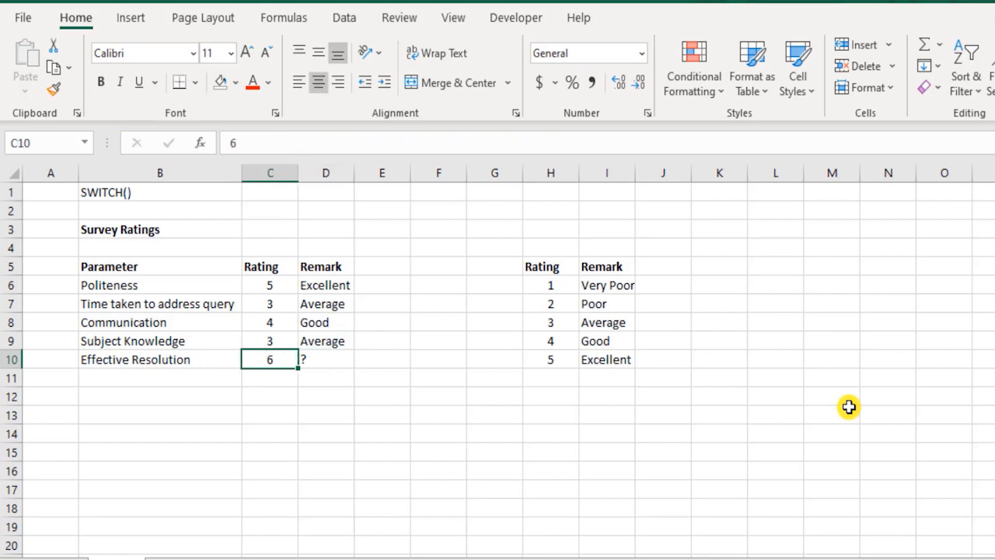
type("-1")
key("Return")
key("Up")
key("Right")
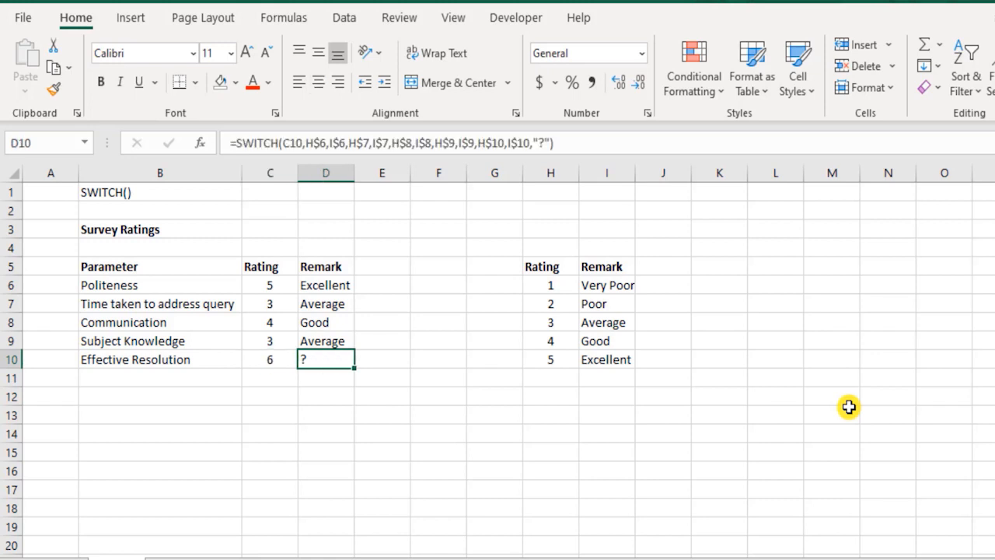
Copy the SWITCH formula with the "?" default from D10 into the Remark cells D6 through D9.
key("ctrl+c")
key("Up")
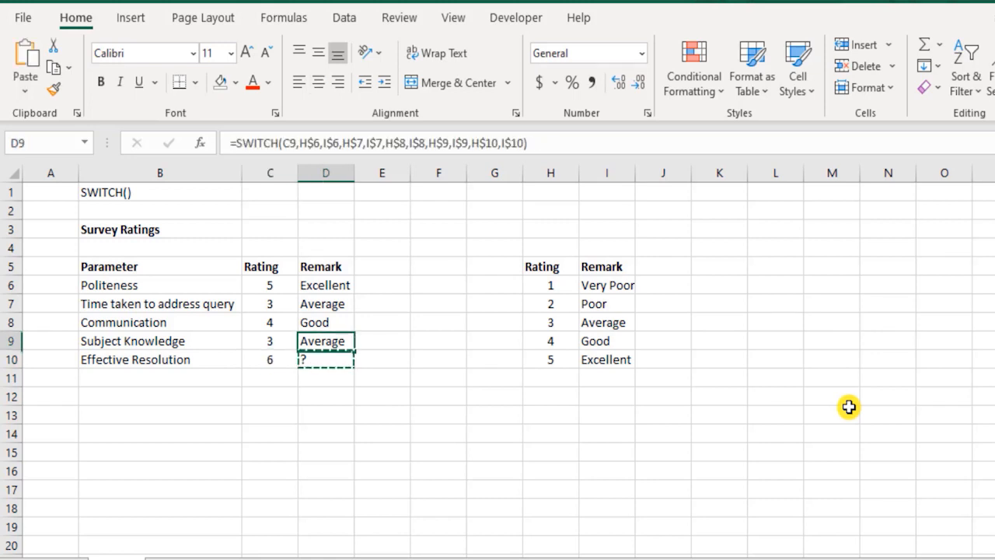
key("shift+Up")
key("shift+Up")
key("shift+Up")
key("ctrl+v")
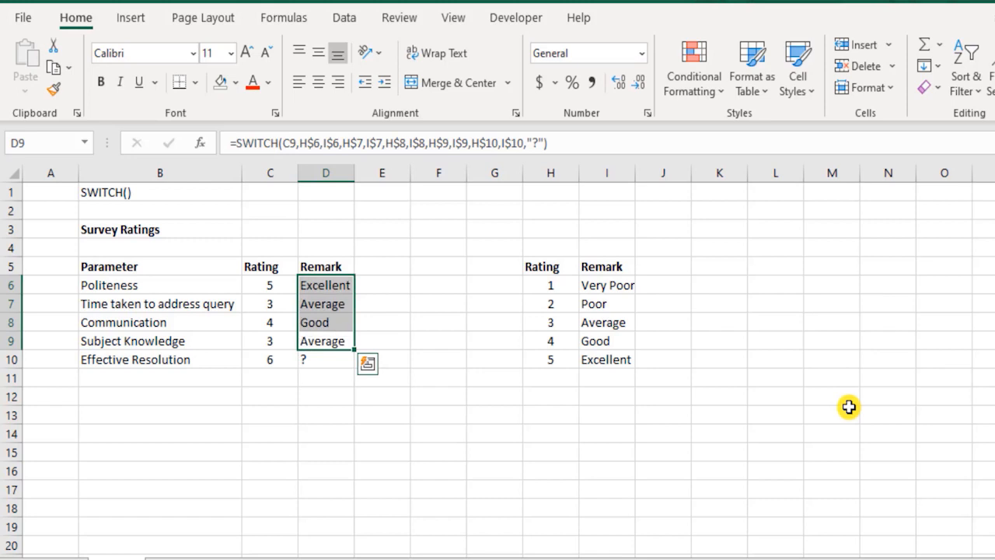
key("Escape")
Try a rating of -1 for Time taken to address query in C7 and 0 for Communication in C8.
key("Down")
key("Up")
key("Up")
key("Left")
key("Up")
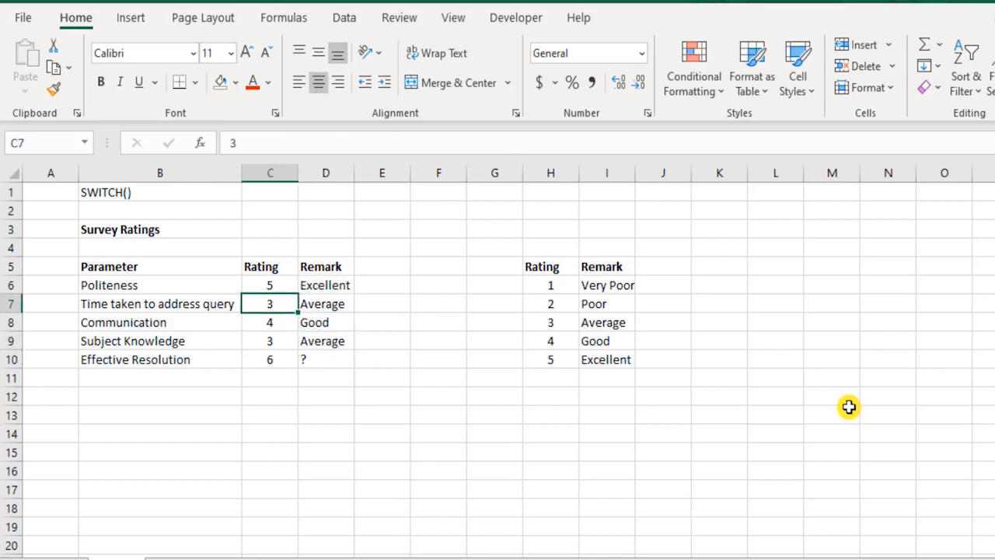
type("-1")
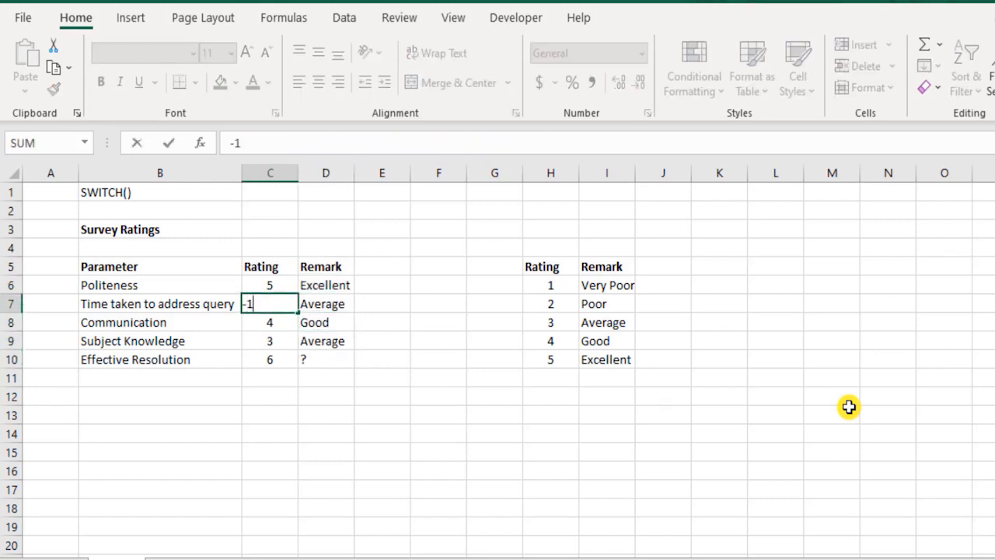
key("Return")
type("0")
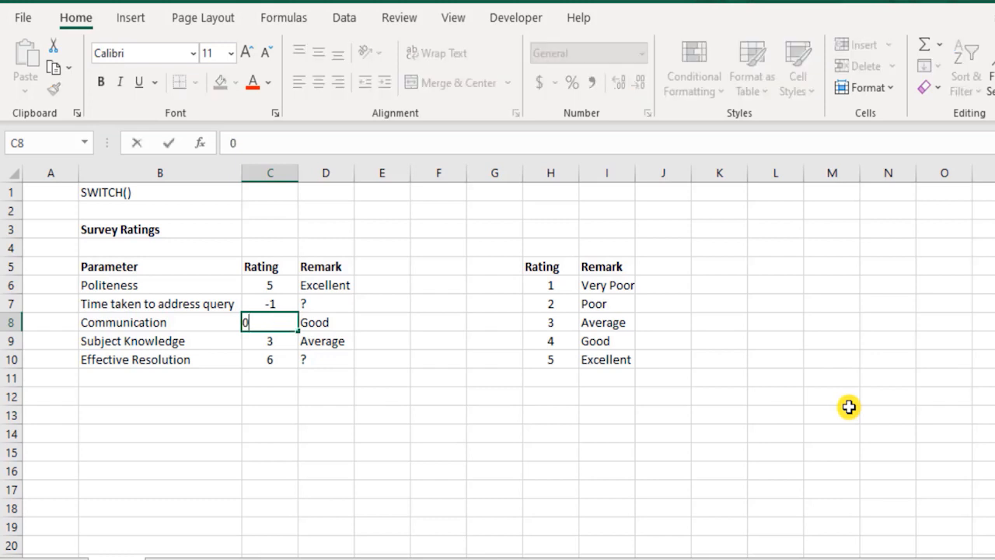
key("Return")
key("Up")
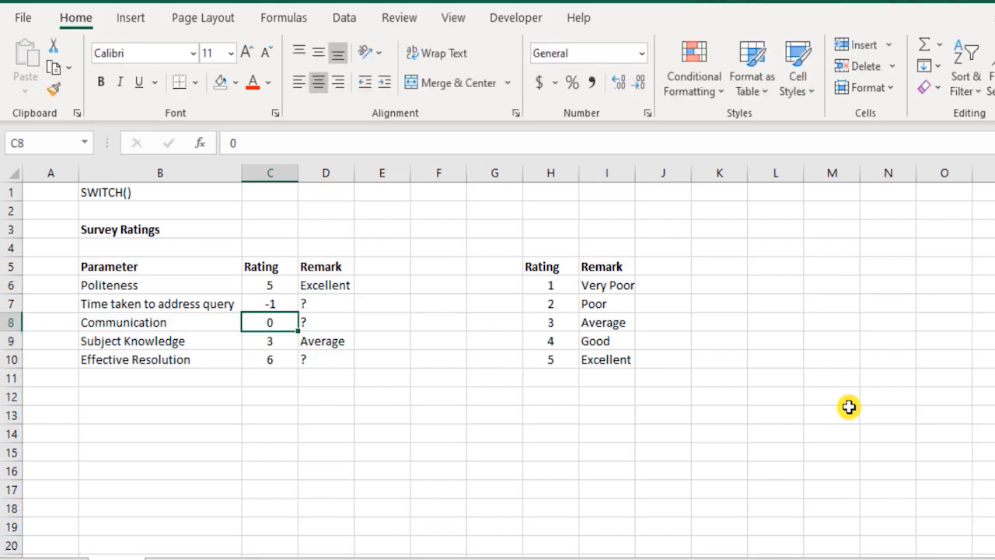
Compare the trial ratings in C7:C8 with the lookup ratings in H6:H10 and inspect the SWITCH formula's arguments in D10.
key("shift+Left")
key("shift+Down")
key("shift+Up")
key("shift+Up")
key("shift+Right")
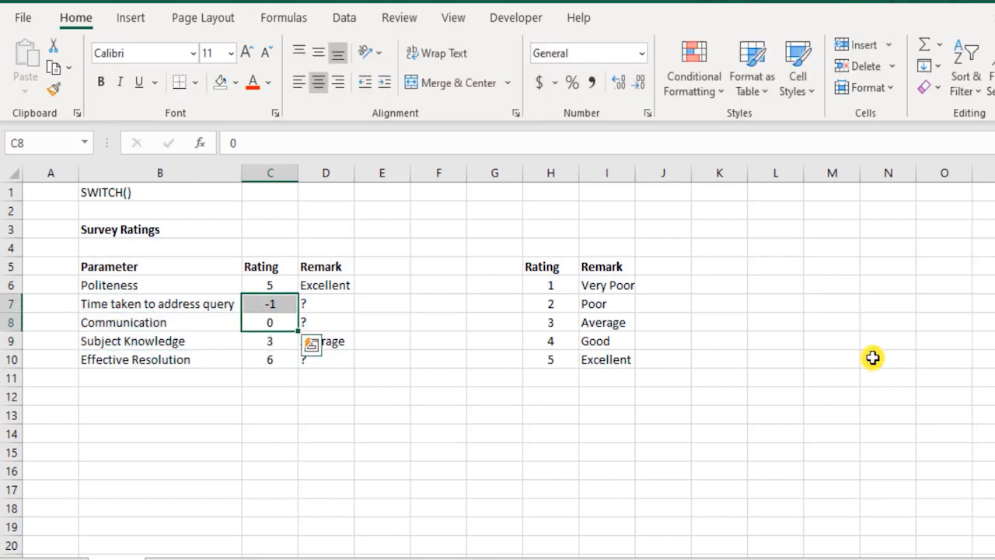
left_click_drag(574, 286, 562, 360)
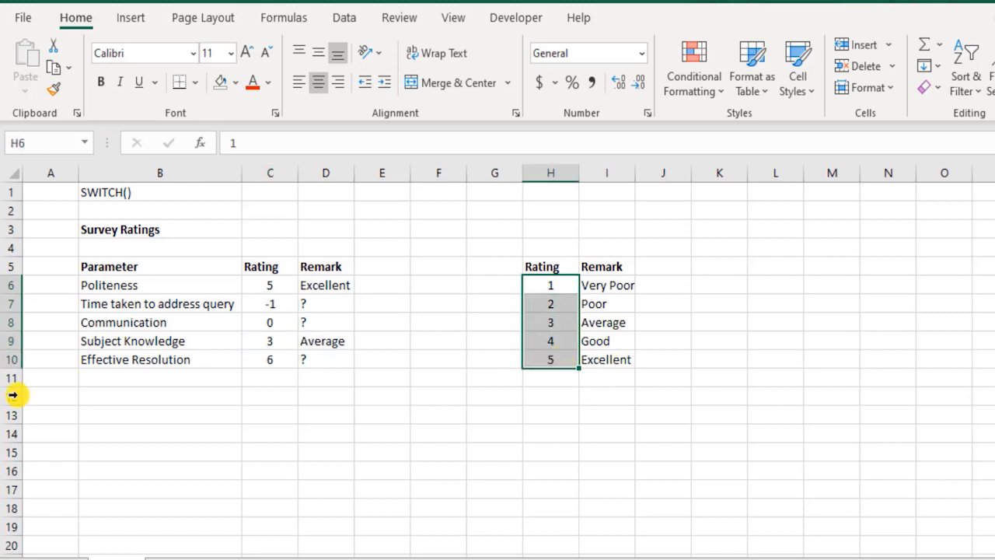
double_click(334, 359)
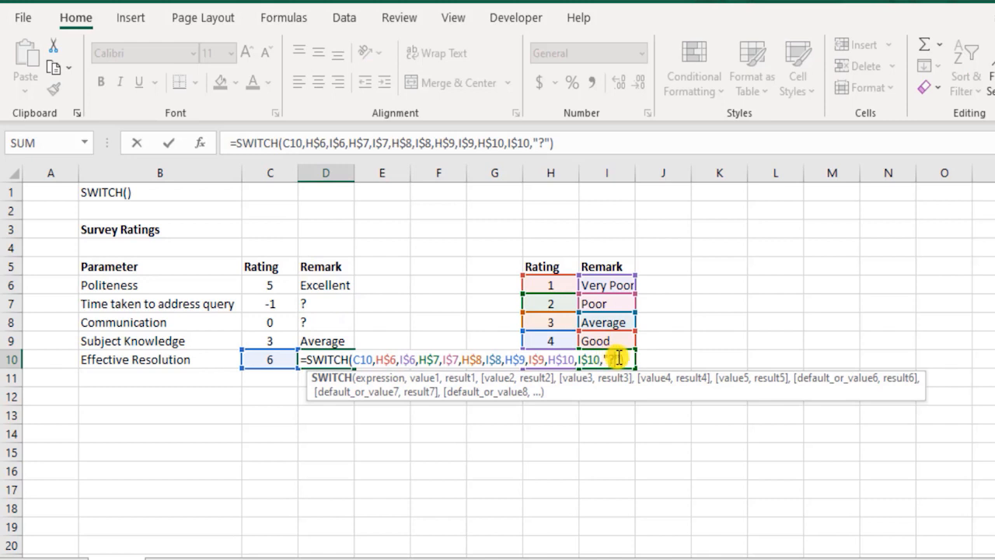
left_click_drag(617, 358, 358, 376)
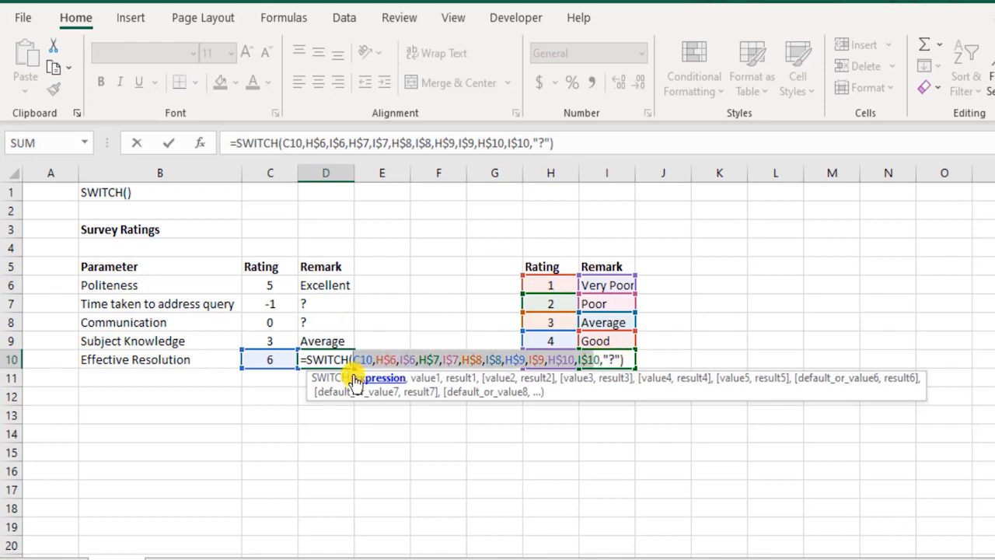
Leave the D10 formula unchanged and undo the trial ratings in C7 and C8.
key("Escape")
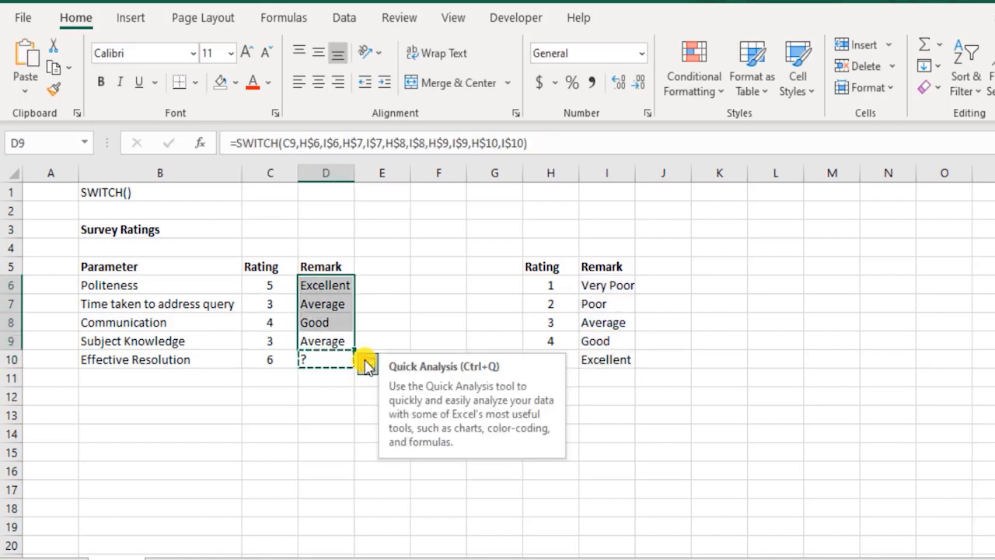
key("Escape")
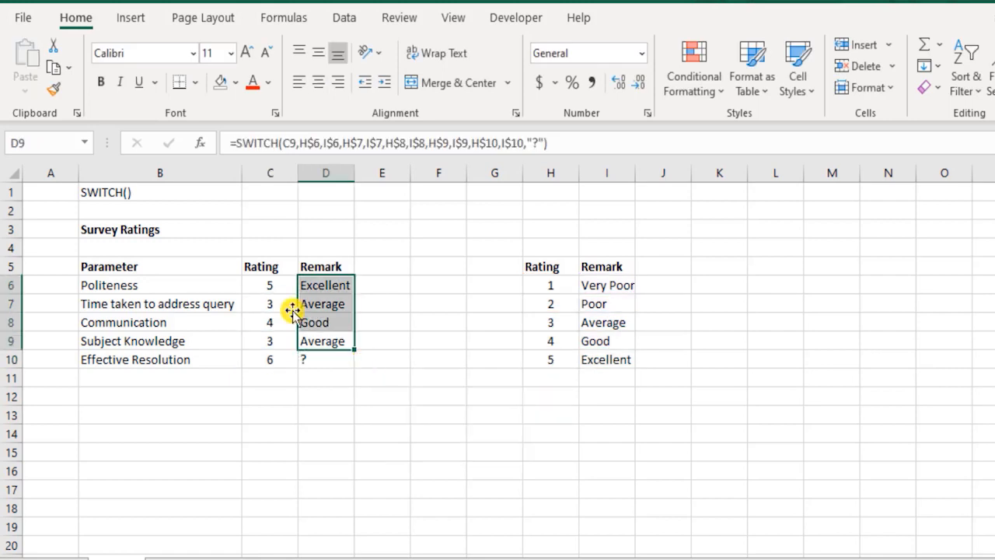
left_click(317, 283)
left_click(64, 194)
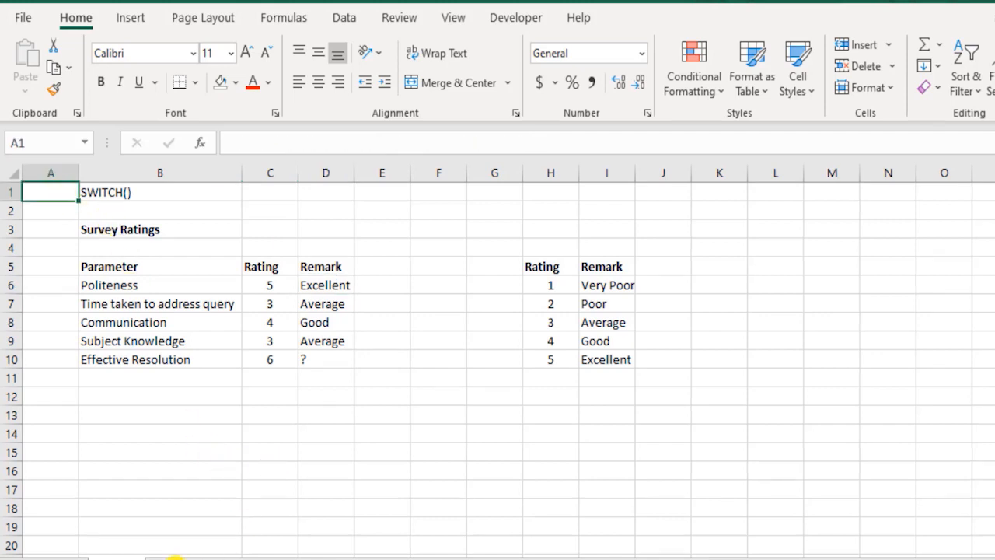
On Sheet2, start a SWITCH formula in Grade cell D3 with the average score in C3 as the expression.
left_click(167, 546)
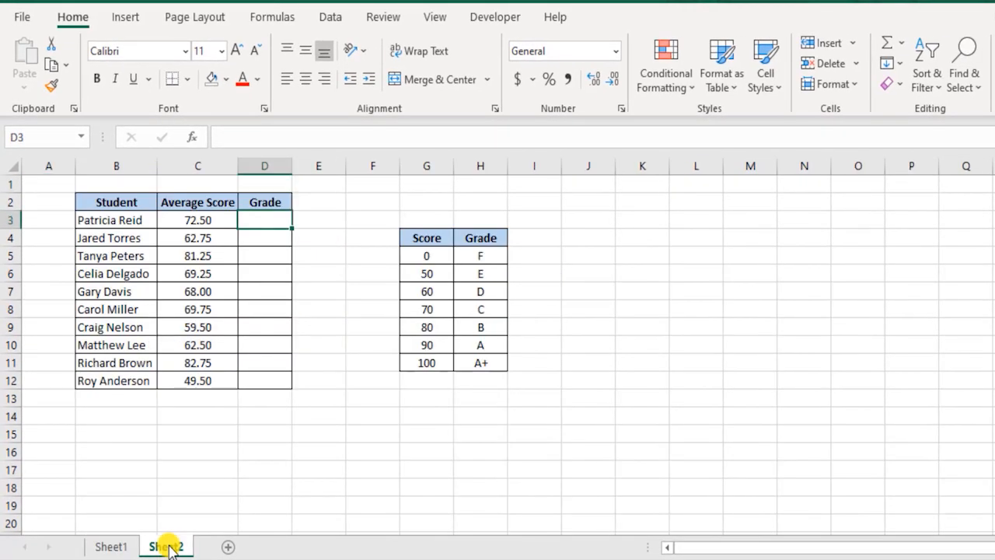
type("=swith")
left_click(302, 223)
left_click(275, 222)
type("=switch")
key("Tab")
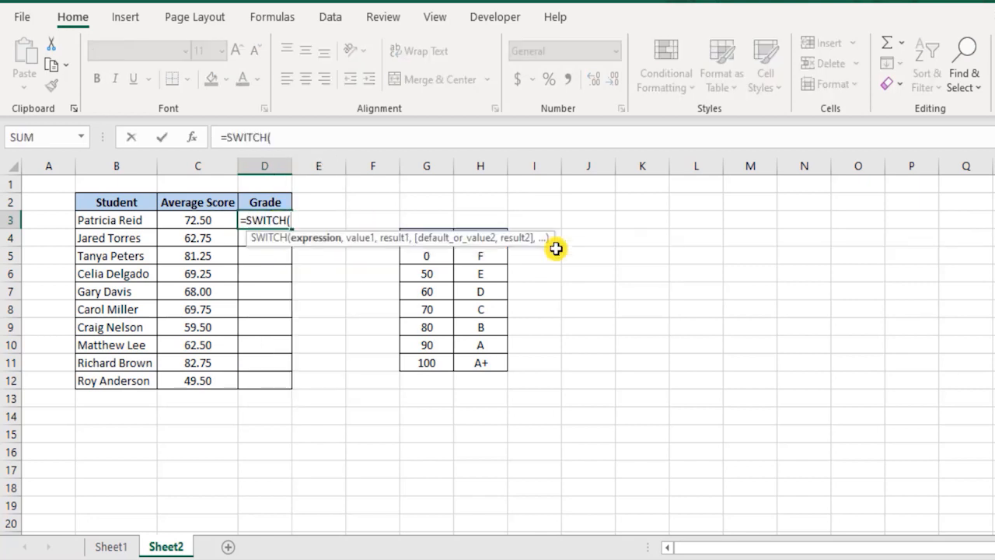
left_click(223, 220)
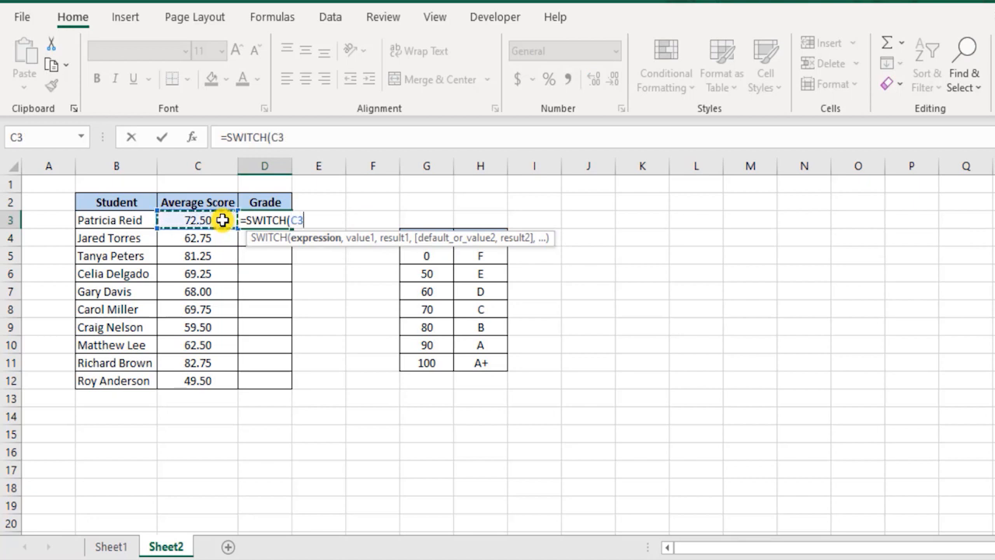
type(",")
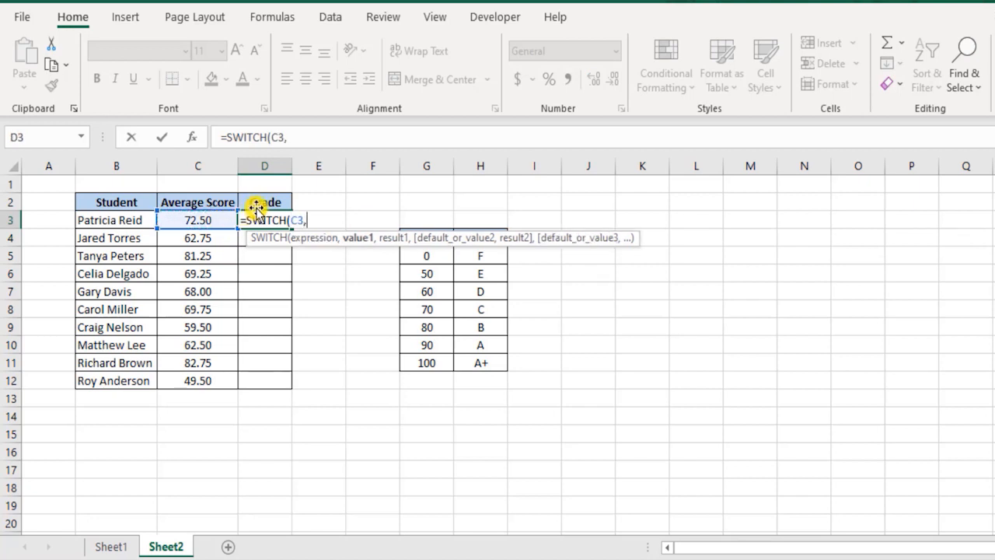
Add the first value and result pair to the D3 formula: C3<G$6 returning H$5, with both table rows locked.
left_click(201, 220)
type("<")
left_click(444, 274)
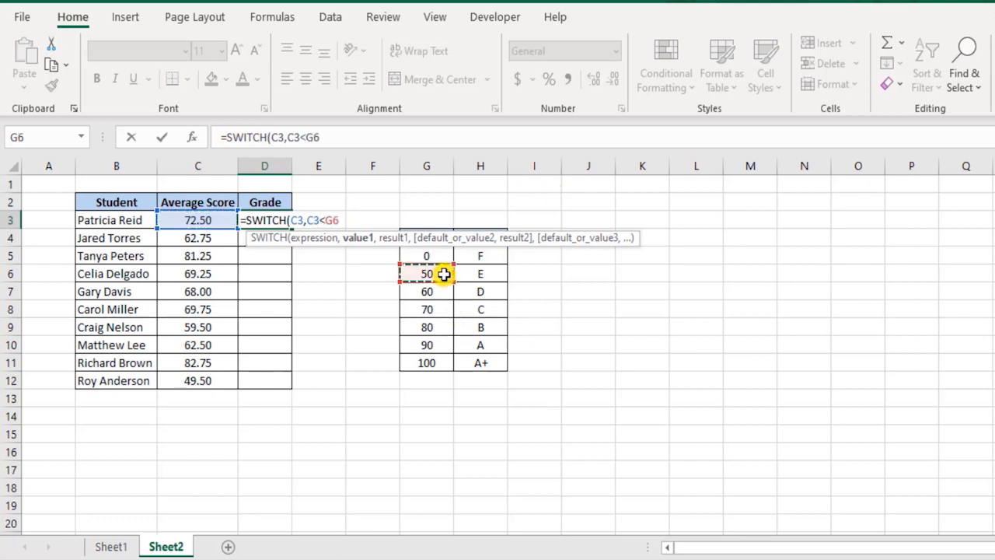
key("F4")
key("F4")
type(",")
left_click(493, 256)
key("F4")
key("F4")
type(",")
Add the second pair to the D3 SWITCH formula: C3<G$7 returning H$6, with both table rows locked.
left_click(201, 218)
type("<")
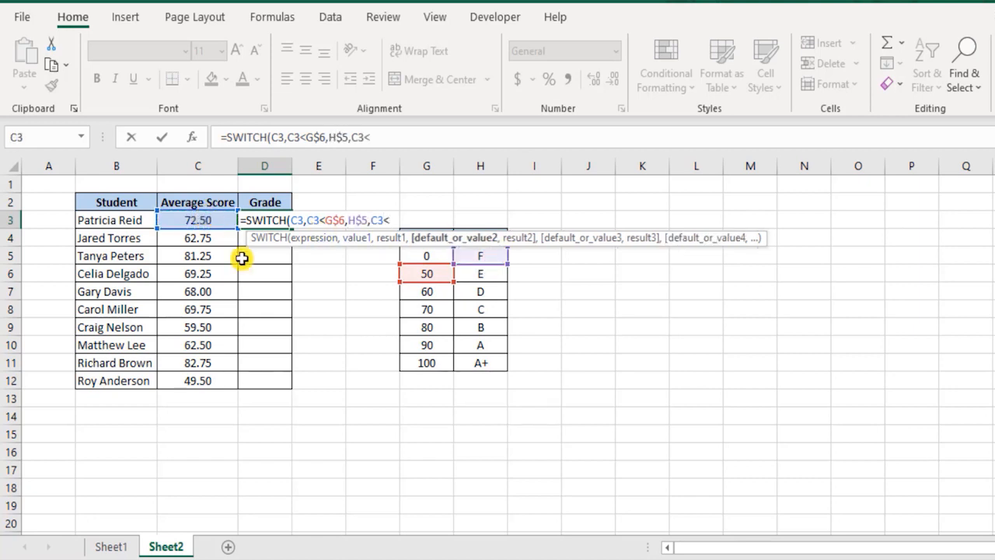
left_click(442, 290)
key("F4")
key("F4")
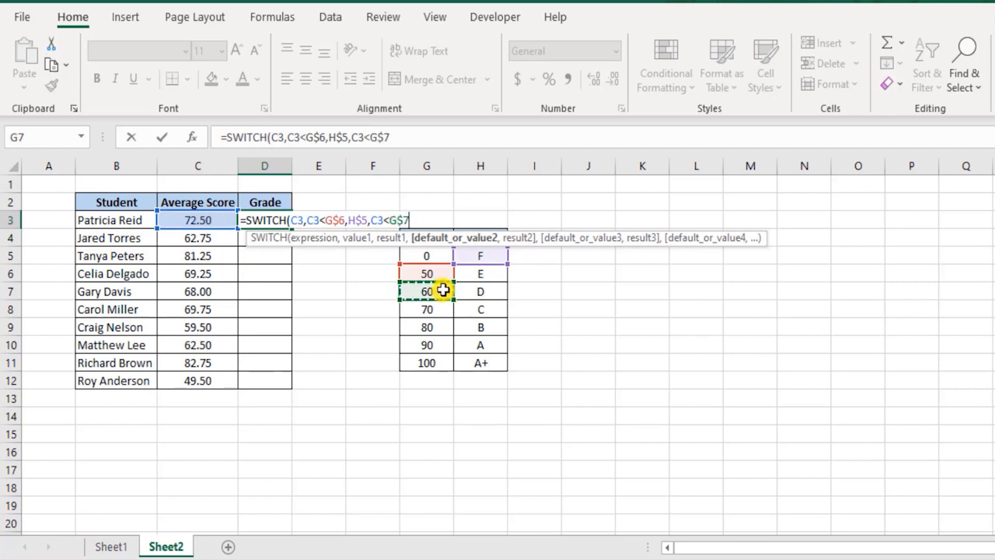
type(",")
left_click(486, 273)
key("F4")
key("F4")
type(",")
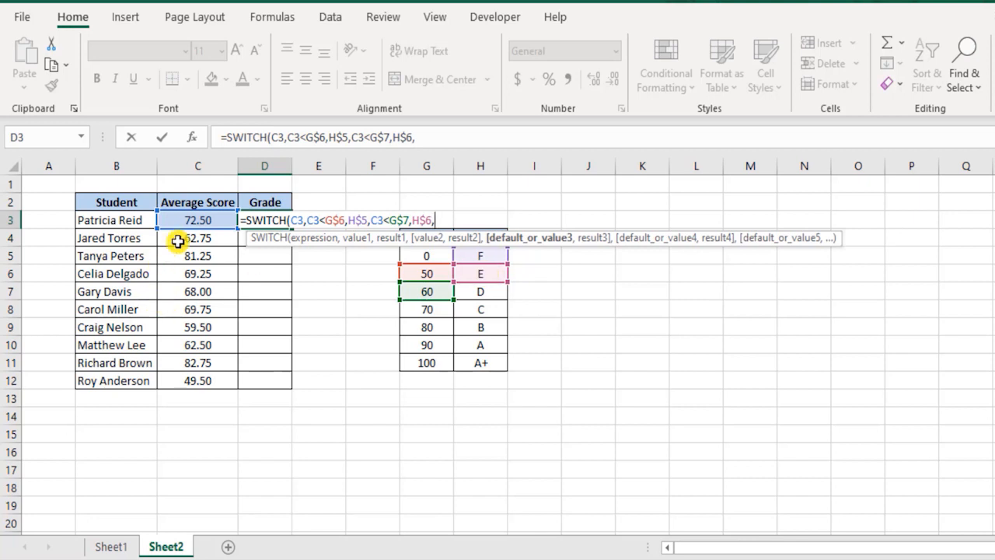
Add the third pair to the D3 SWITCH formula: C3<G$8 returning H$7, with both table rows locked.
left_click(195, 218)
type("<")
left_click(440, 306)
key("F4")
key("F4")
type(",")
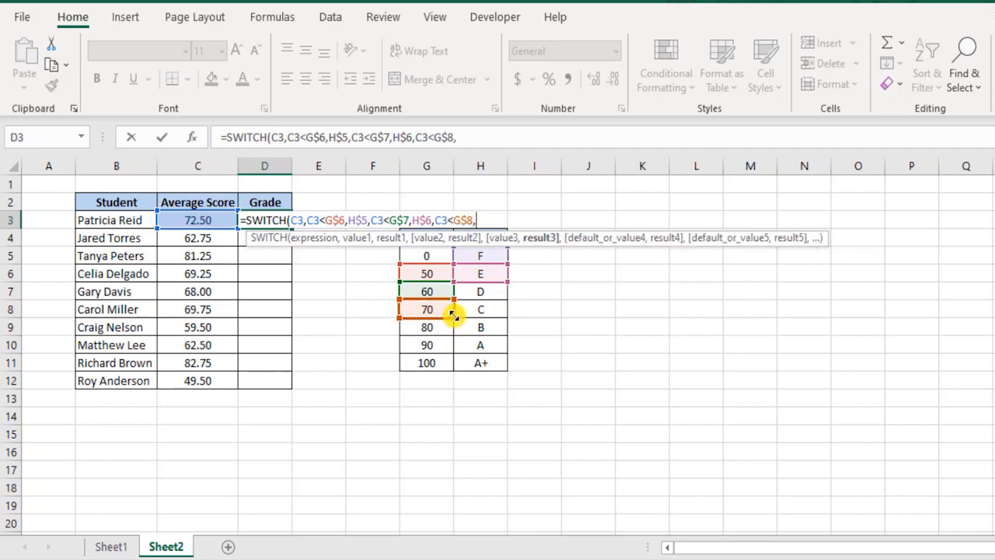
left_click(480, 294)
key("F4")
key("F4")
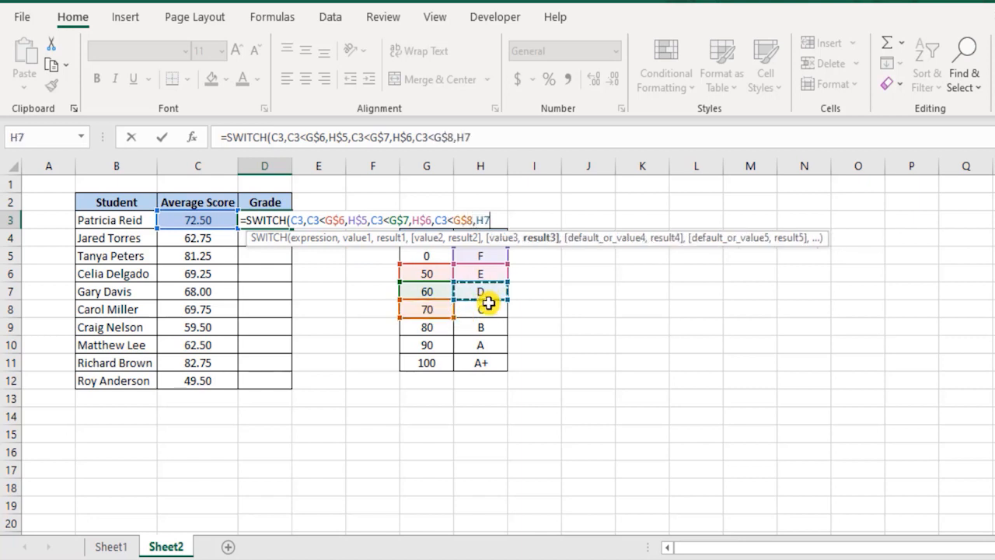
type(",")
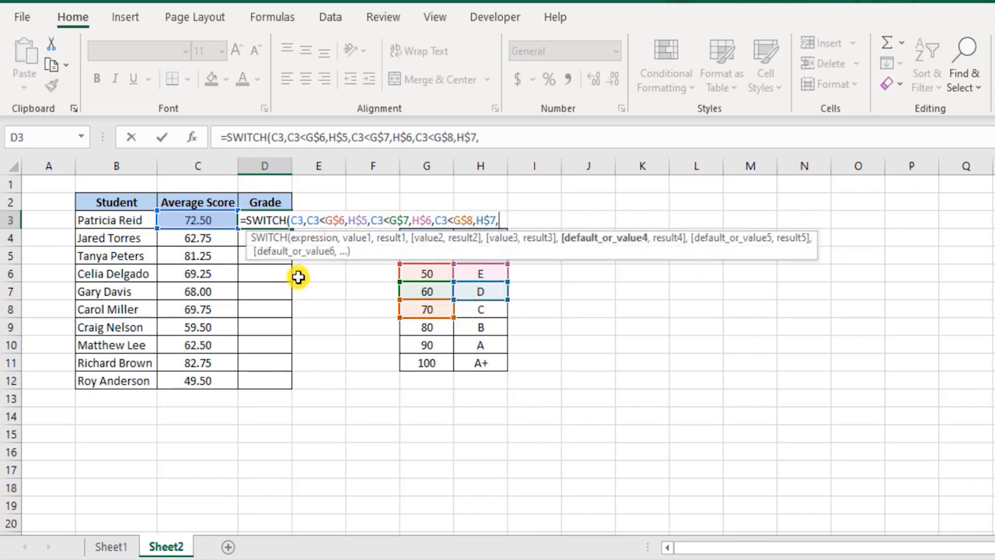
Add the fourth pair to the D3 SWITCH formula: C3<G$9 returning H$8, with both table rows locked.
left_click(214, 221)
type("<")
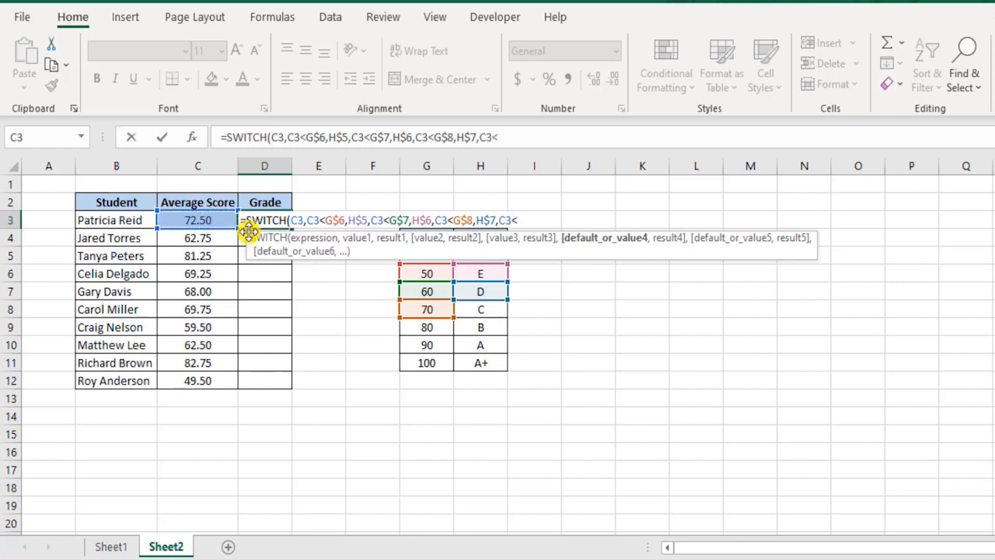
left_click(440, 325)
key("F4")
key("F4")
type(",")
left_click(467, 314)
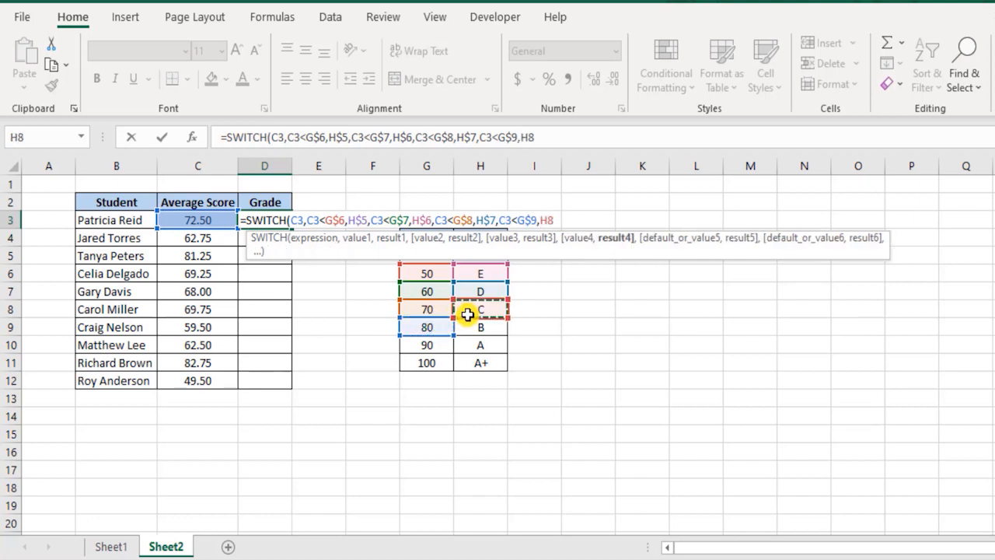
key("F4")
key("F4")
type(",")
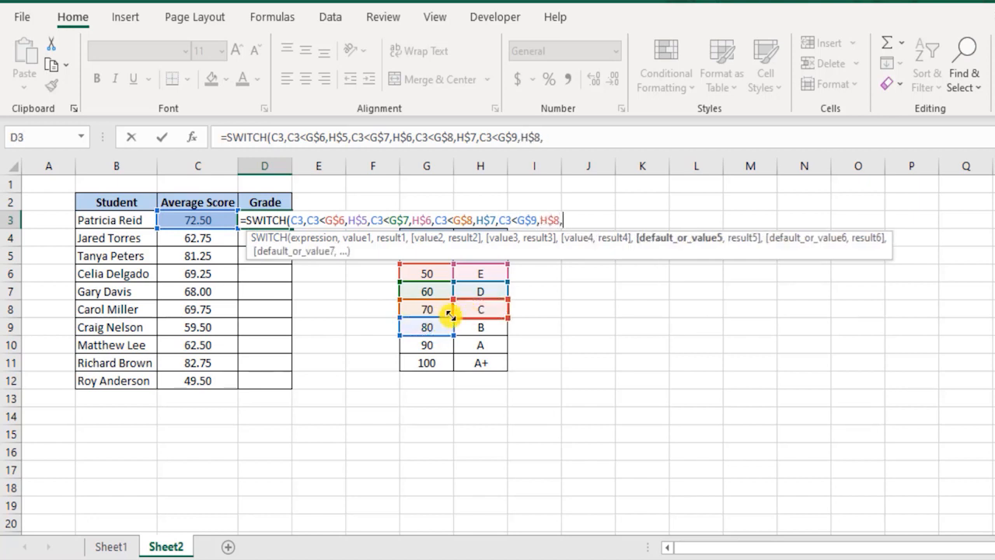
Add the fifth pair to the D3 SWITCH formula: C3<G$10 returning H$9, with both table rows locked.
left_click(201, 217)
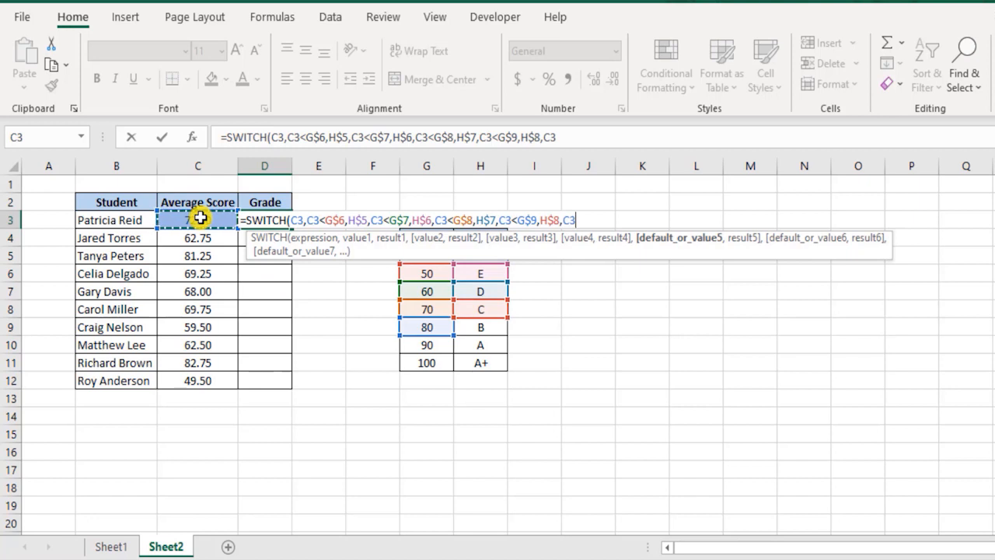
type("<")
left_click(433, 345)
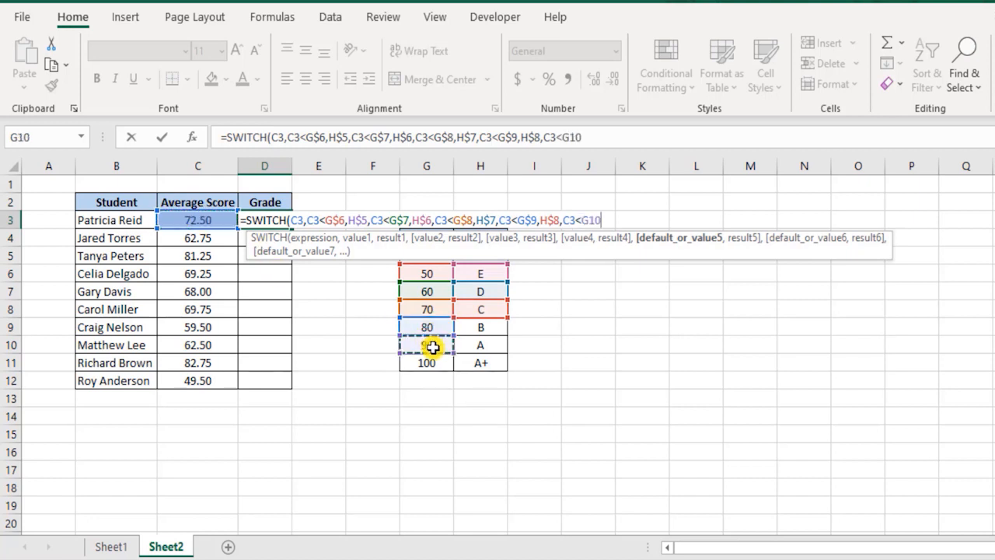
key("F4")
key("F4")
type(",")
left_click(480, 329)
key("F4")
type(",")
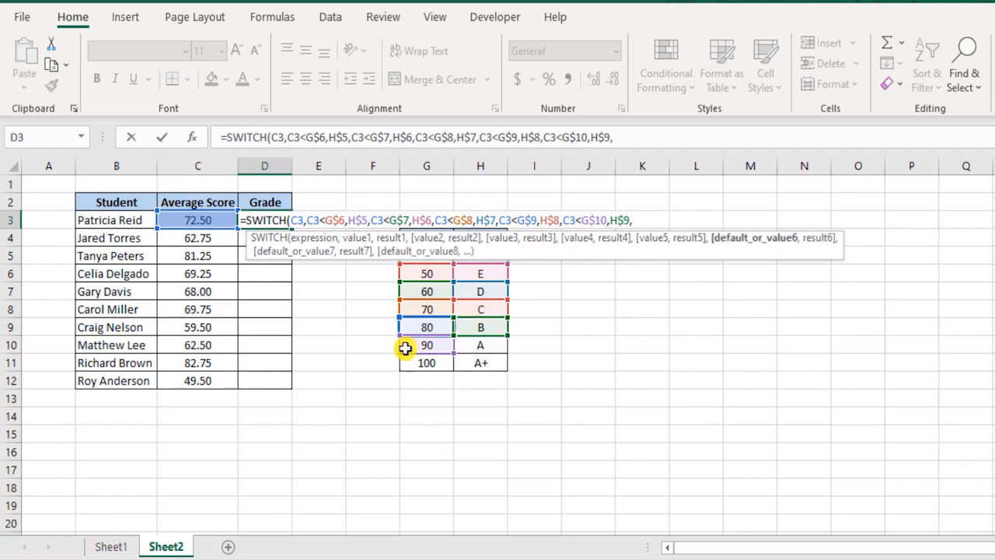
Add the sixth pair to the D3 SWITCH formula: C3<G$11 returning H$10, with both table rows locked.
left_click(199, 220)
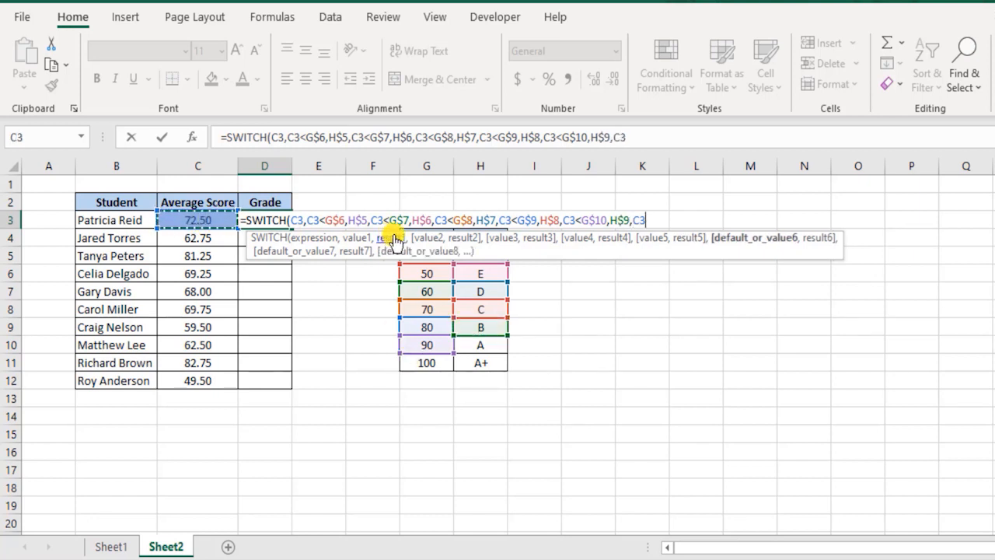
type("<")
left_click(449, 363)
type(",")
left_click(498, 346)
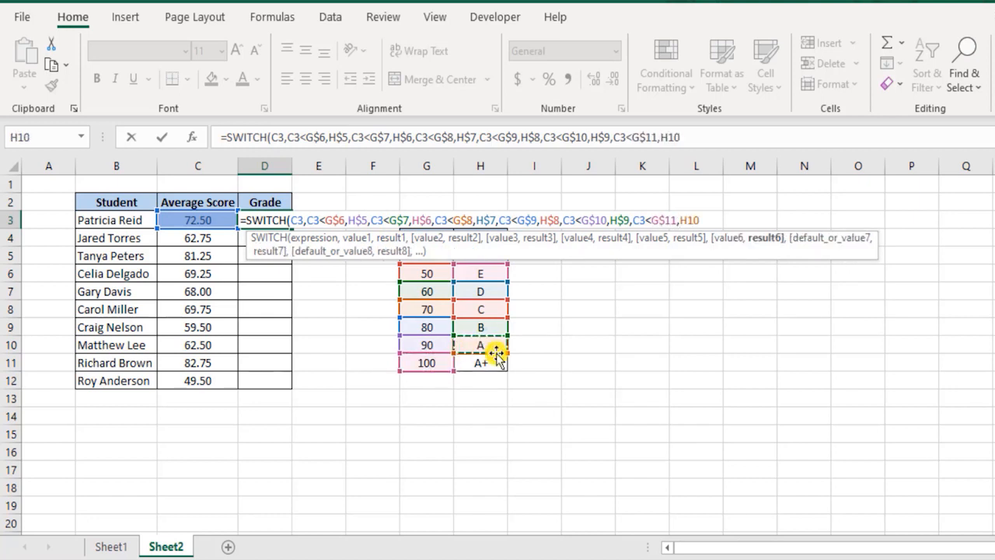
key("F4")
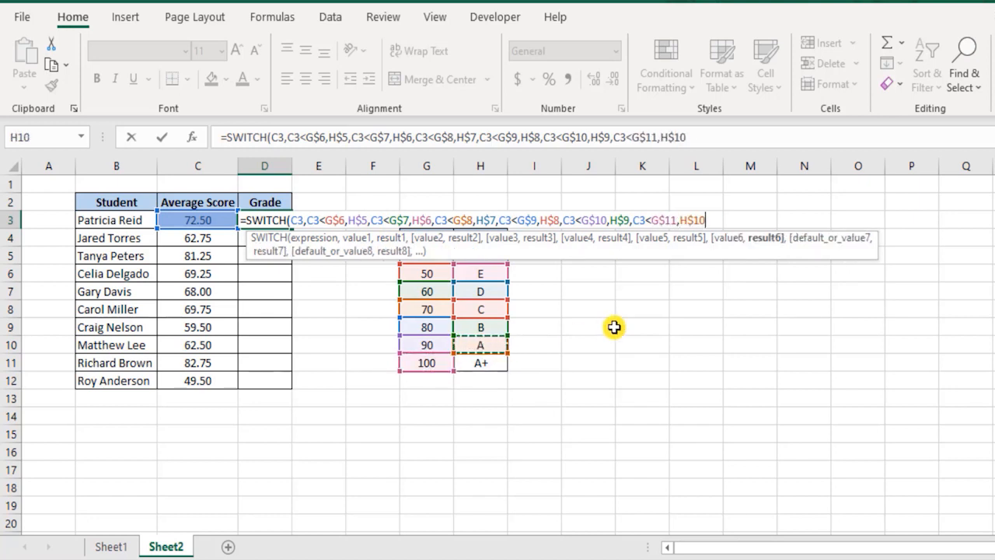
type(",")
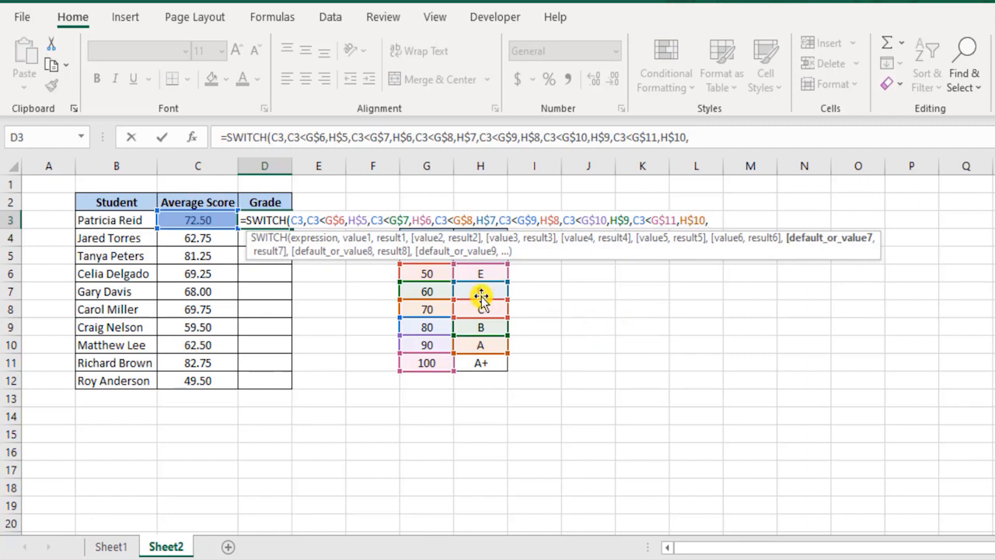
Add the seventh pair to the D3 SWITCH formula: C3=G$11 returning H$11, with both table rows locked.
left_click(214, 220)
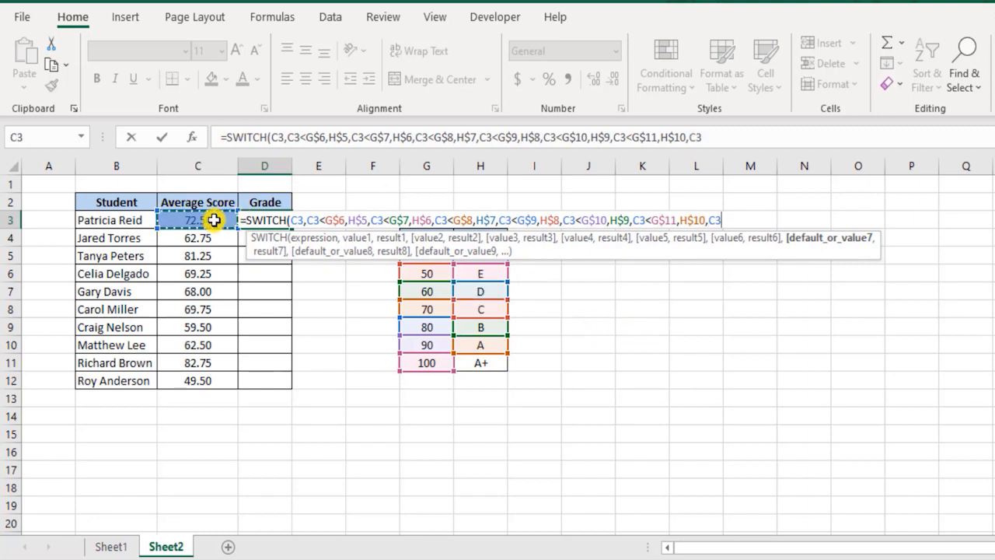
type("=")
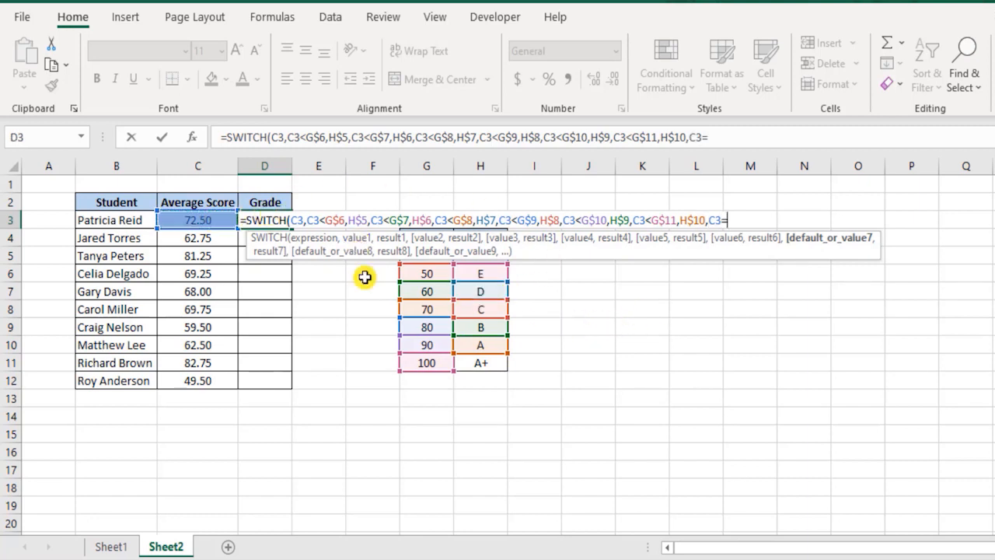
left_click(442, 359)
key("F4")
key("F4")
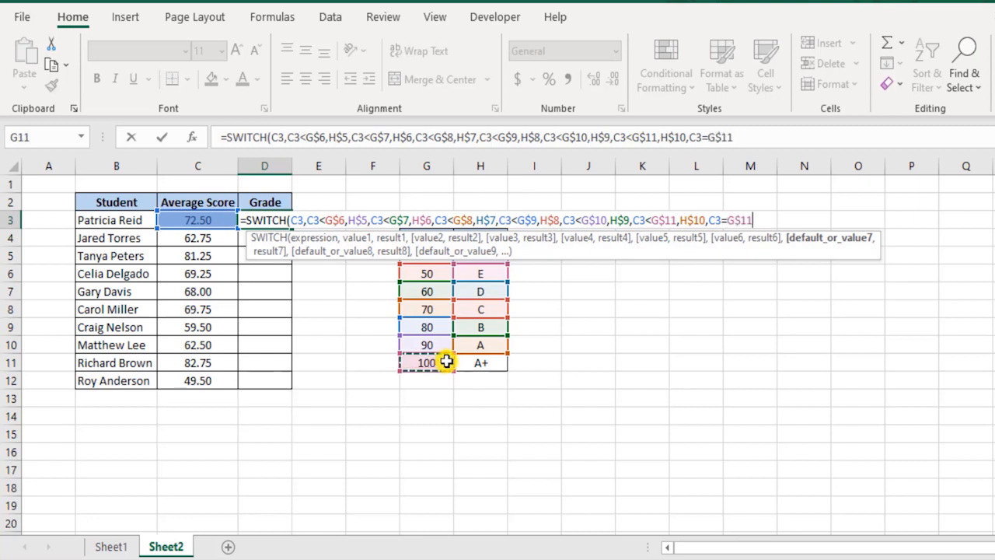
type(",")
left_click(480, 363)
key("F4")
key("F4")
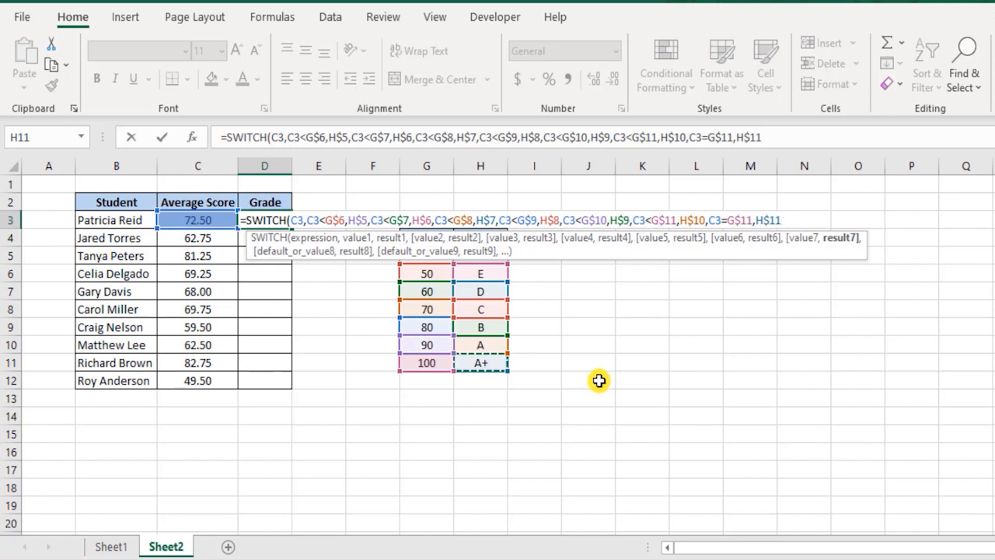
type(",")
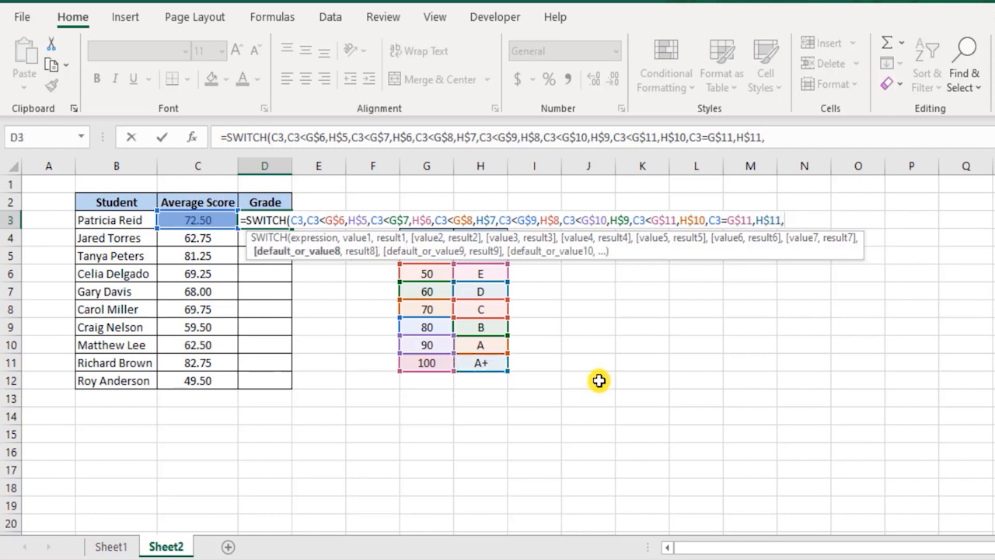
type("\"NA\")")
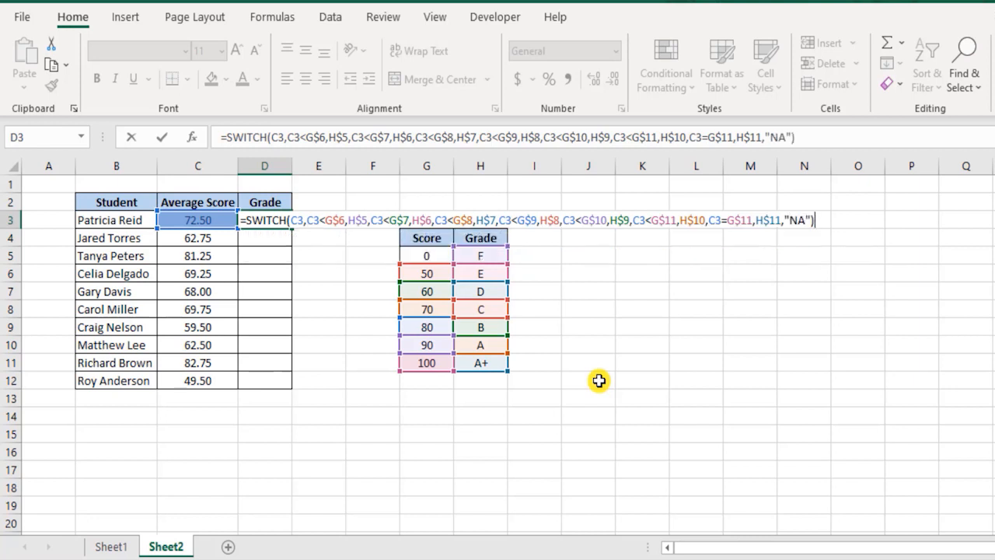
Finish the D3 SWITCH formula with "NA" as the default result.
key("Return")
key("Up")
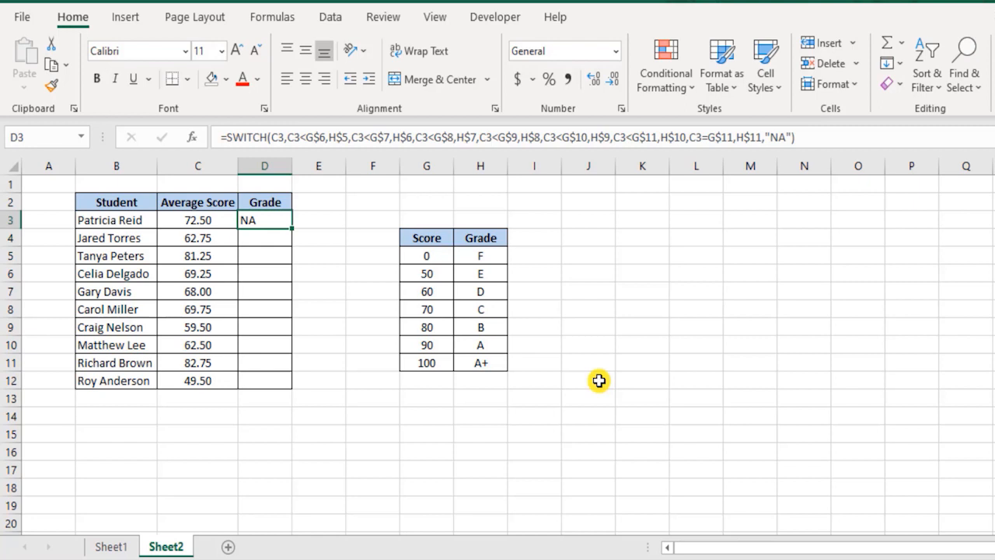
Examine the arguments of the D3 SWITCH formula, from the last value pair back to the expression, without changing them.
key("F2")
key("Left")
key("Left")
key("Left")
key("Left")
key("Left")
key("Left")
key("Left")
key("Left")
key("Left")
key("Left")
key("Left")
key("Left")
key("Left")
key("Left")
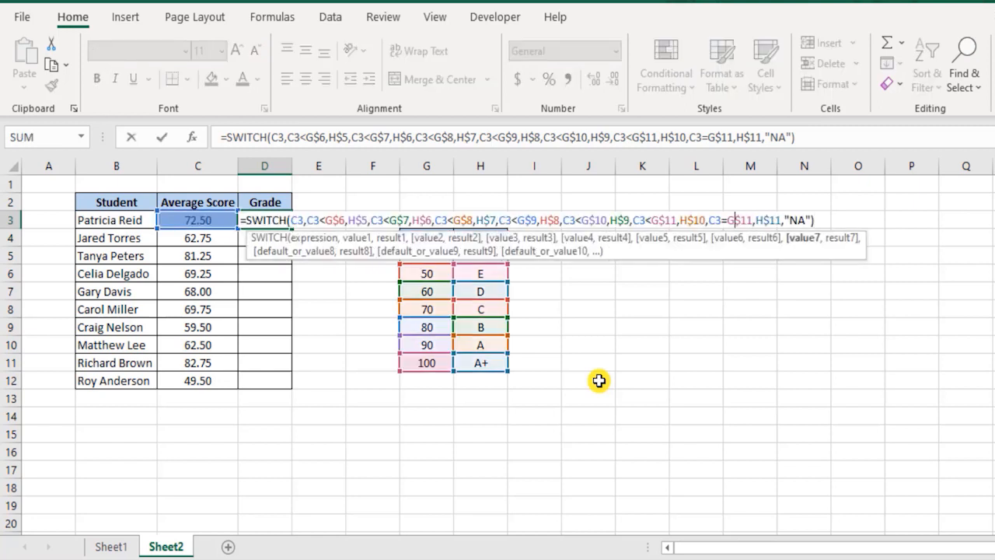
key("Left")
key("Left")
key("Left")
key("Left")
key("Left")
key("Left")
key("Left")
key("Left")
key("Left")
key("Left")
key("Left")
key("Left")
key("Left")
key("Left")
key("Left")
key("Left")
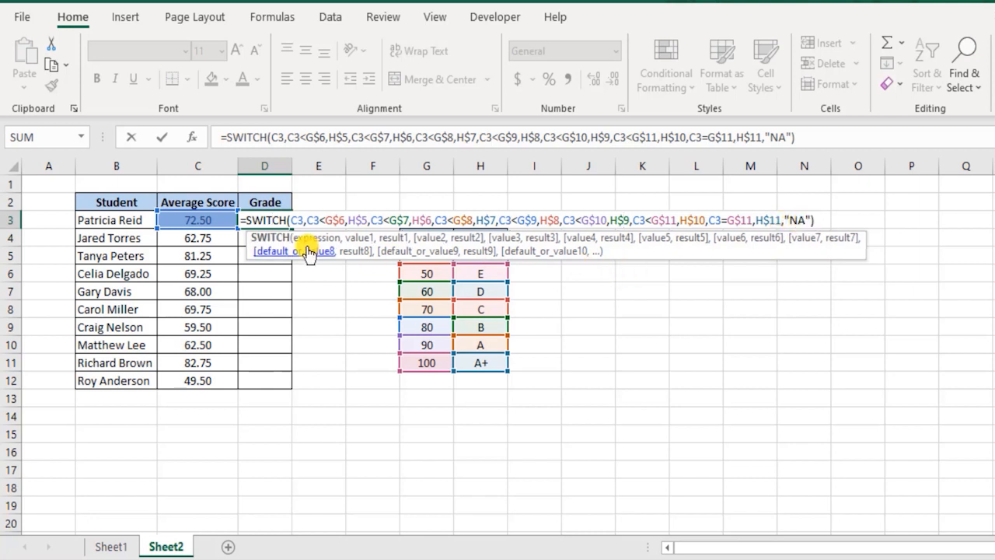
left_click(269, 221)
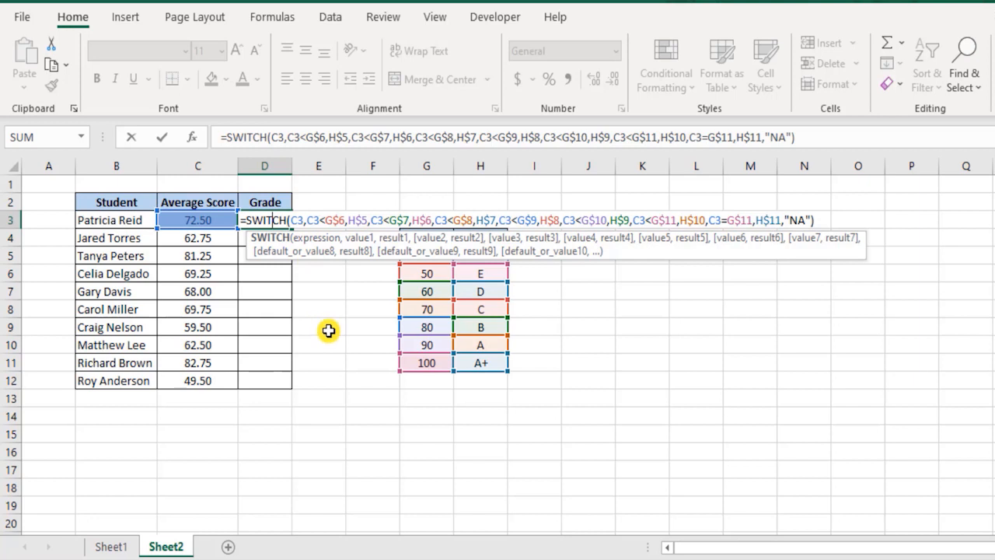
key("Return")
left_click(271, 220)
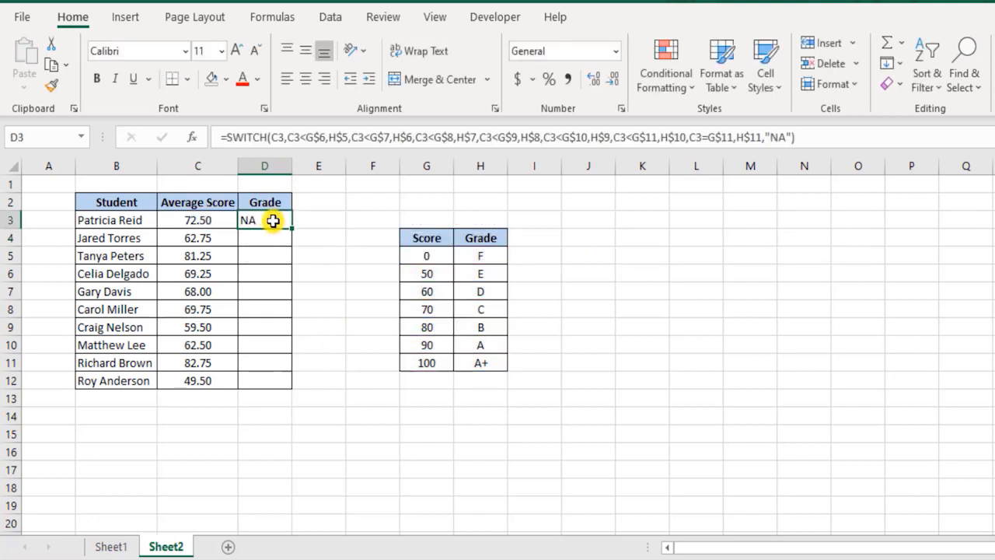
double_click(273, 221)
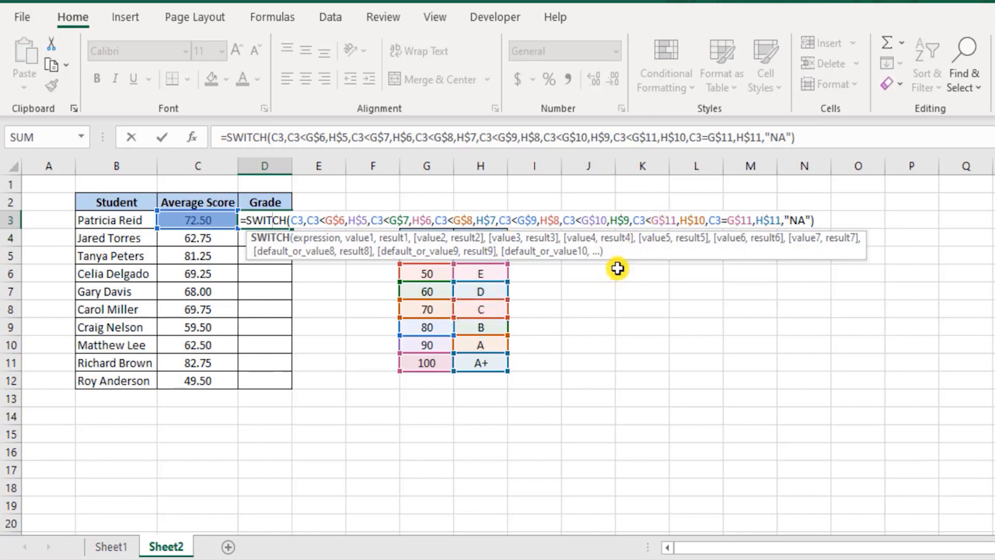
key("ctrl+Return")
Examine the expression and first value argument of the SWITCH formula in D6 on Sheet1 for comparison.
left_click(109, 546)
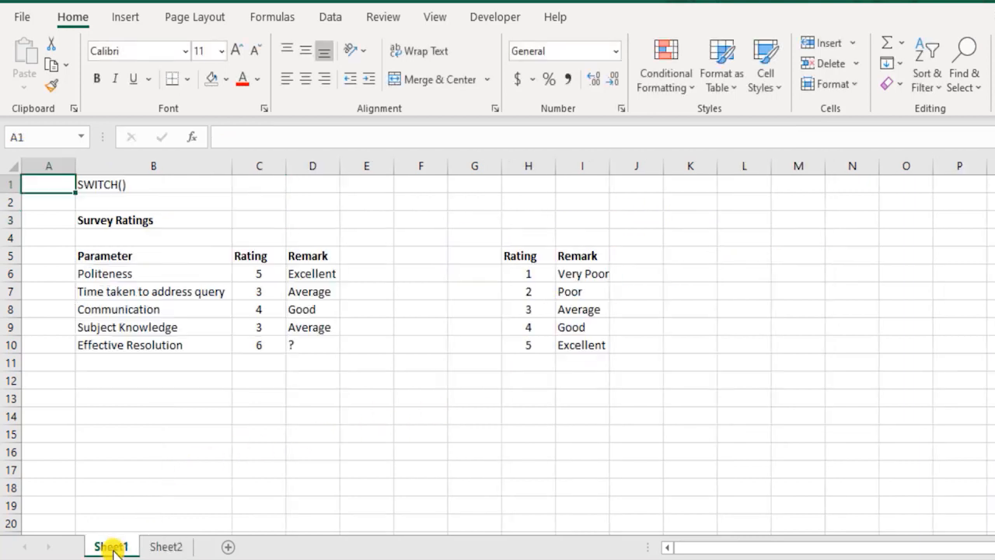
double_click(311, 274)
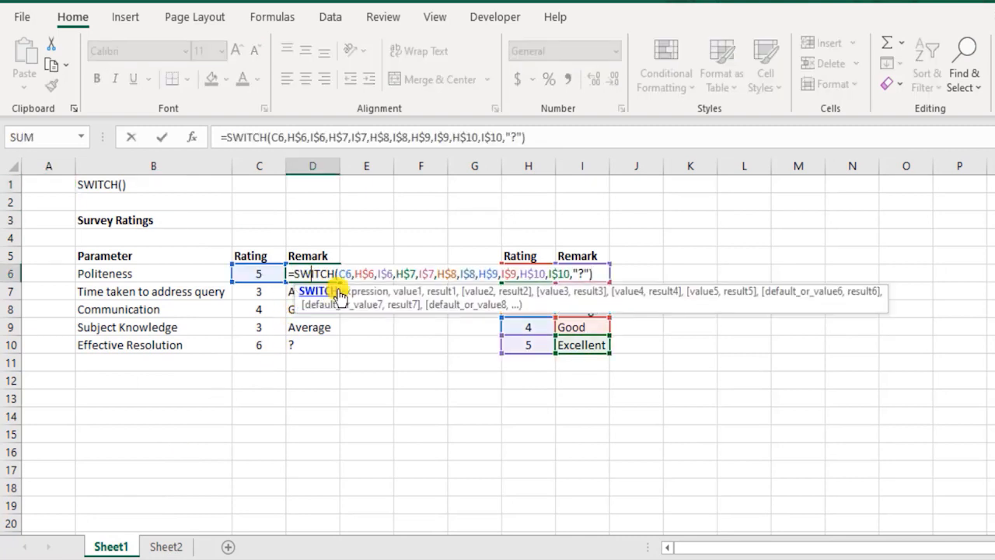
left_click(351, 275)
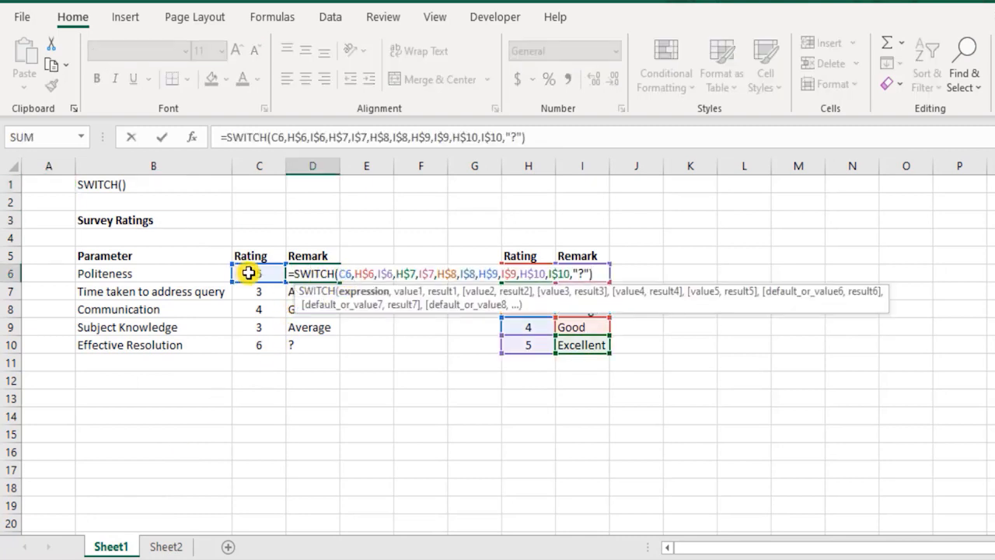
key("Escape")
double_click(326, 275)
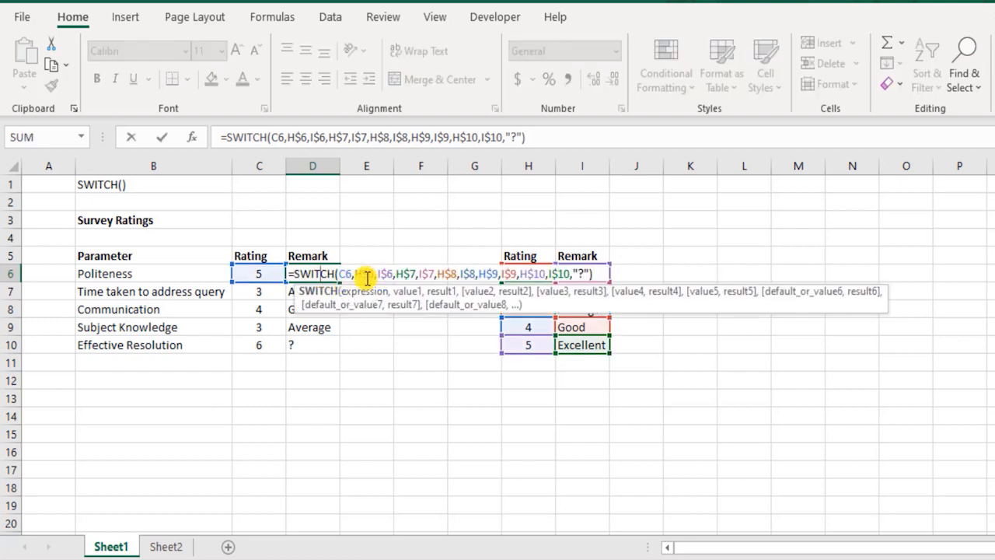
left_click_drag(356, 273, 373, 272)
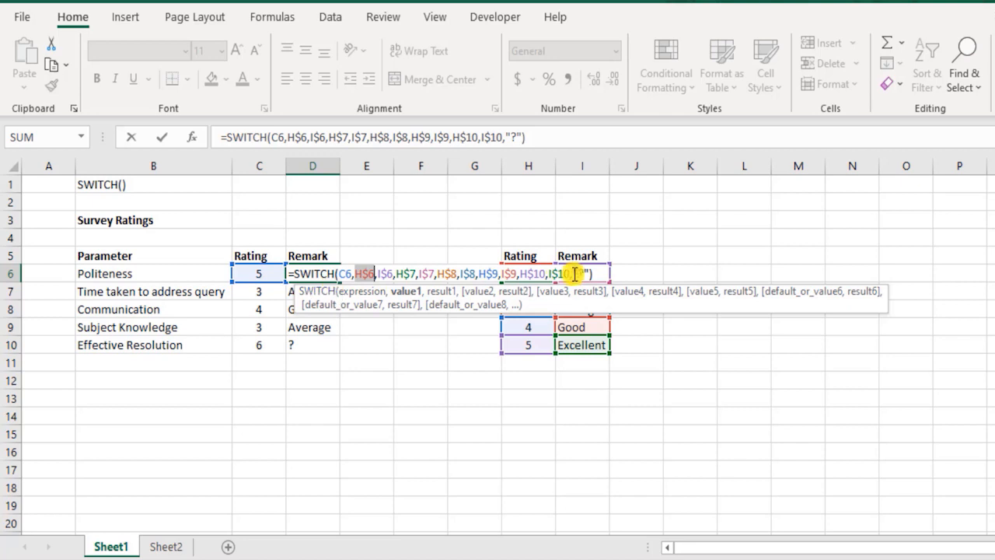
key("Escape")
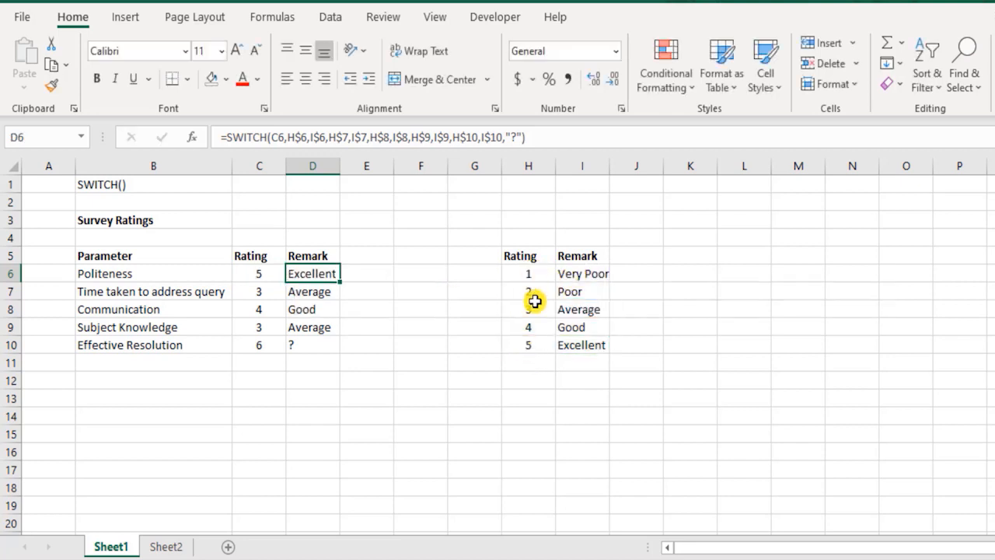
Test a Politeness rating of 5.5 in C6 on Sheet1 and undo the change.
double_click(278, 273)
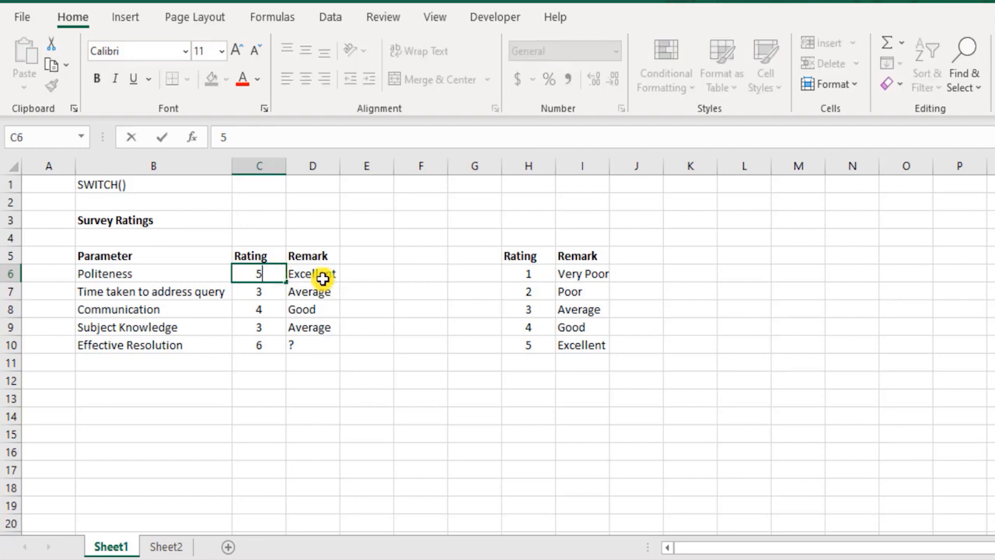
key("Return")
key("Up")
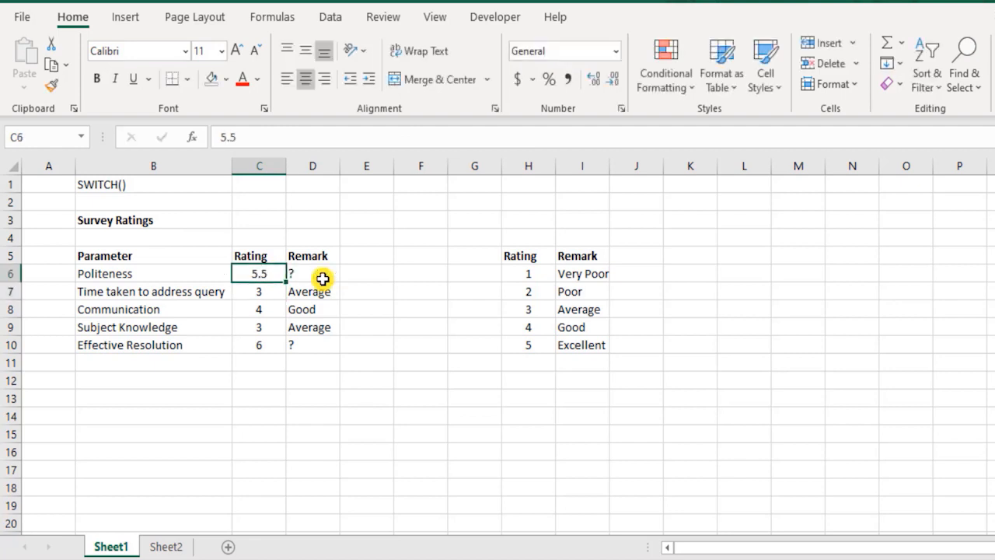
key("ctrl+z")
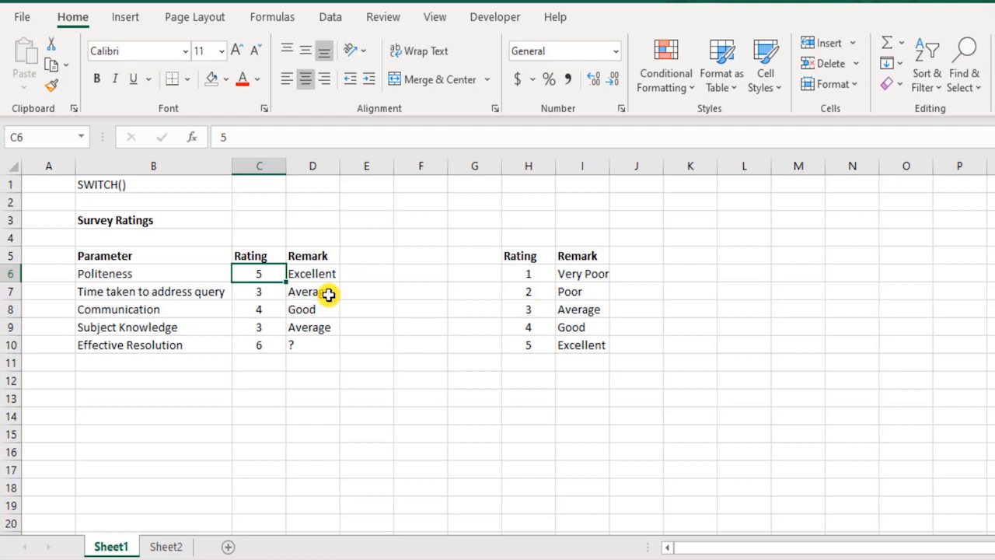
Replace the C3 expression argument of the SWITCH formula in D3 on Sheet2 with TRUE.
double_click(316, 273)
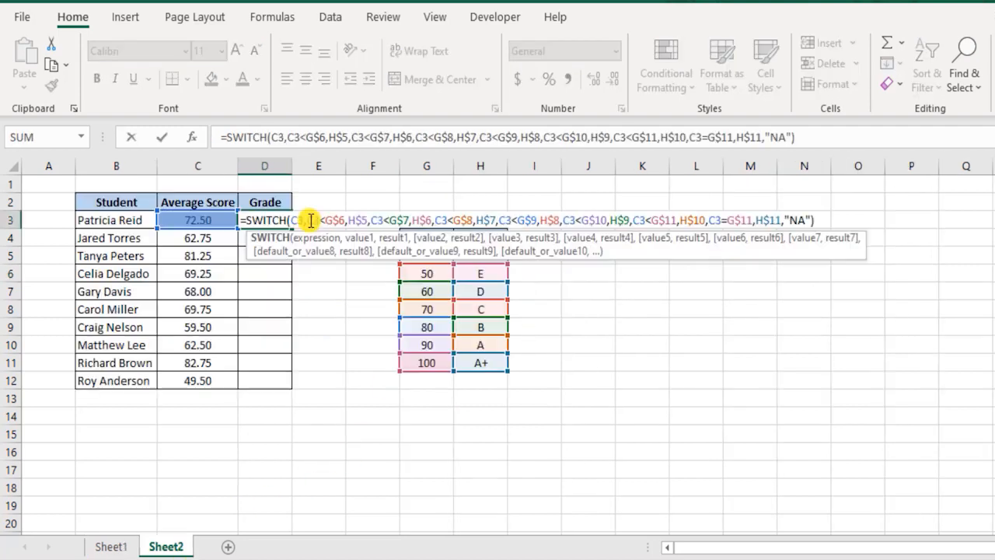
left_click_drag(307, 220, 351, 220)
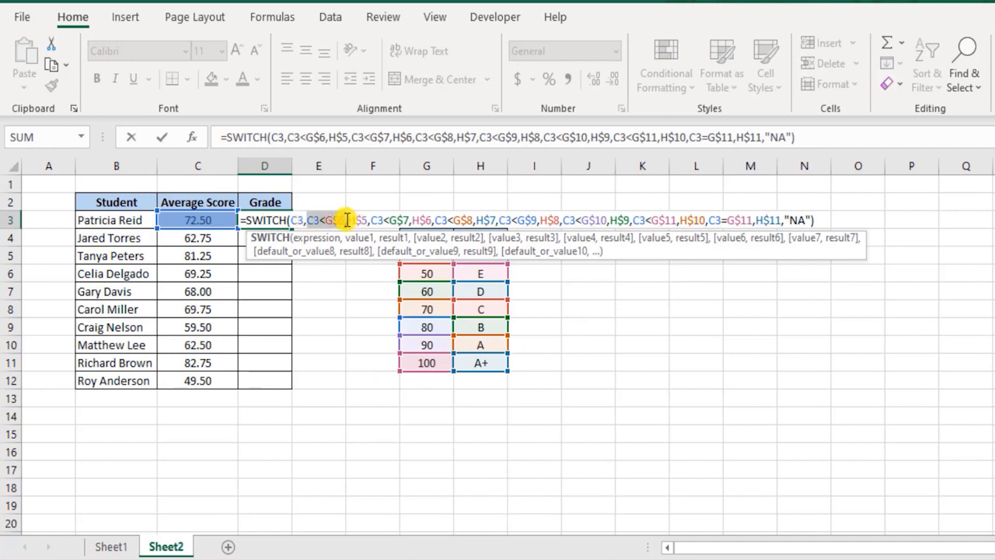
left_click(298, 220)
double_click(298, 220)
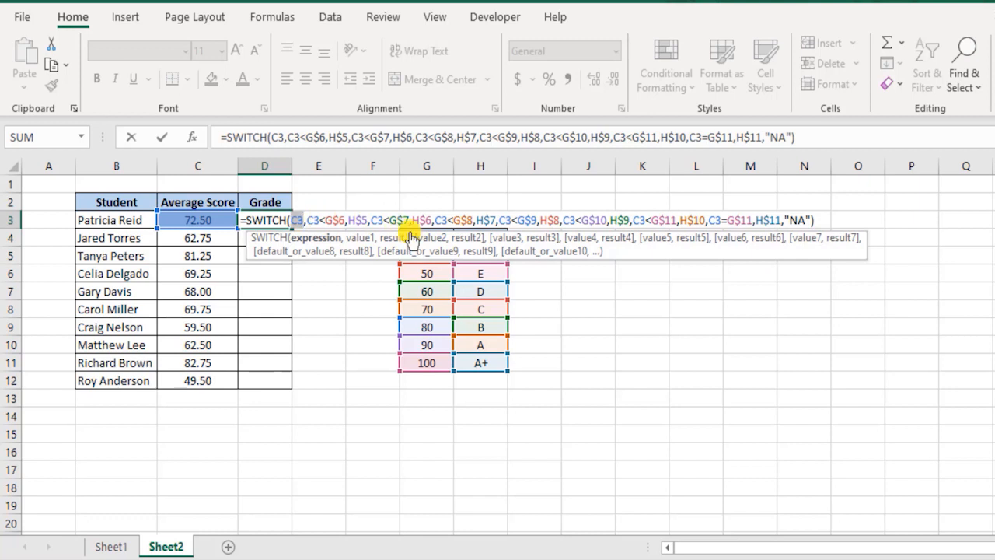
type("TRUE")
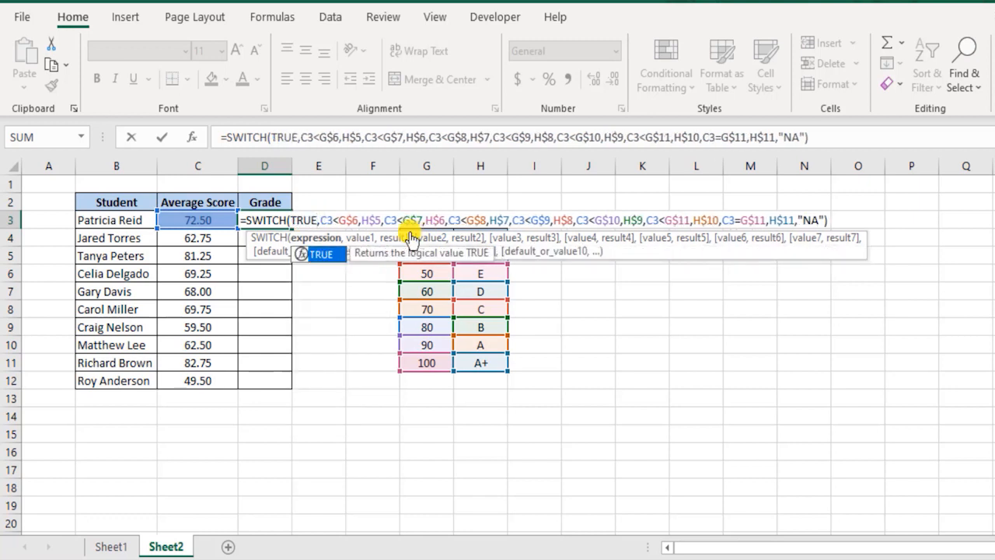
key("Tab")
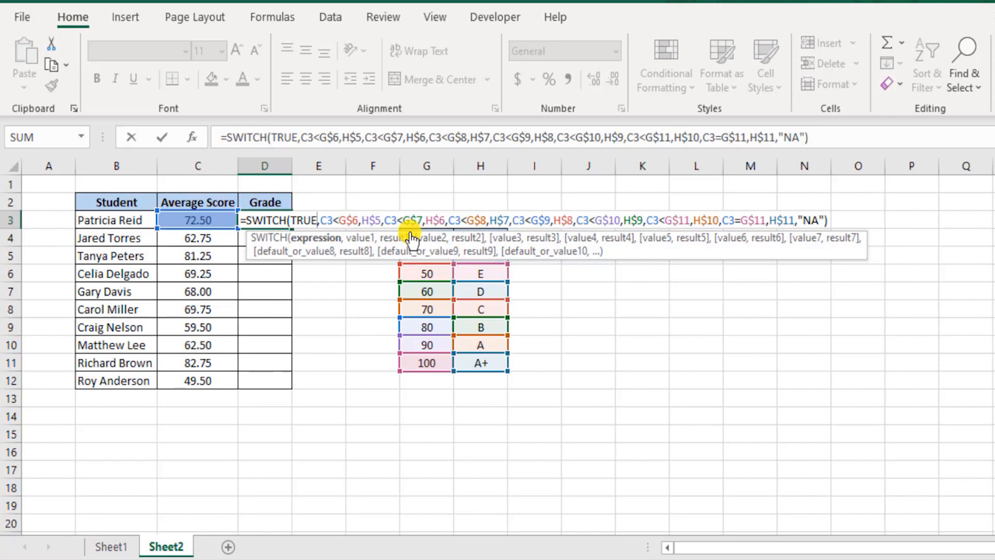
key("Right")
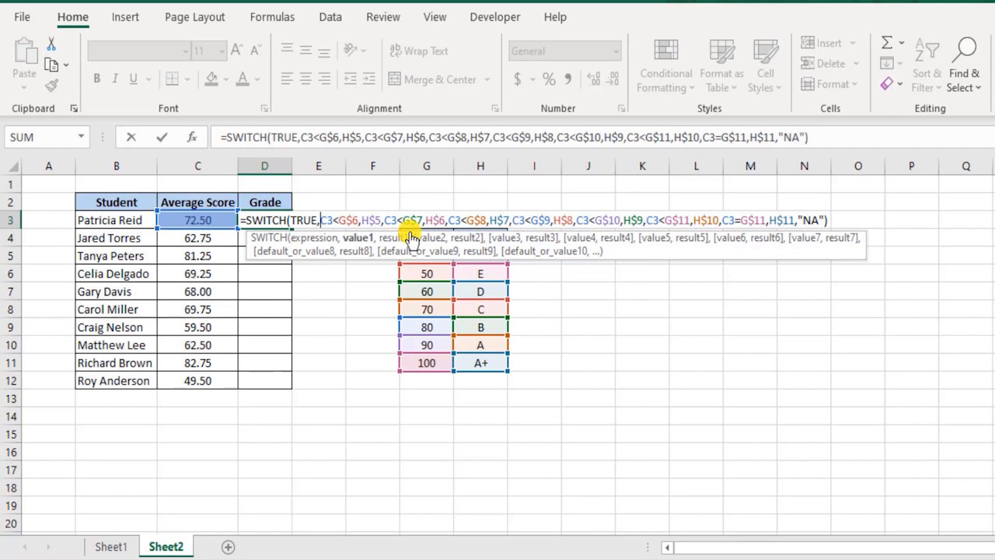
key("Return")
key("Up")
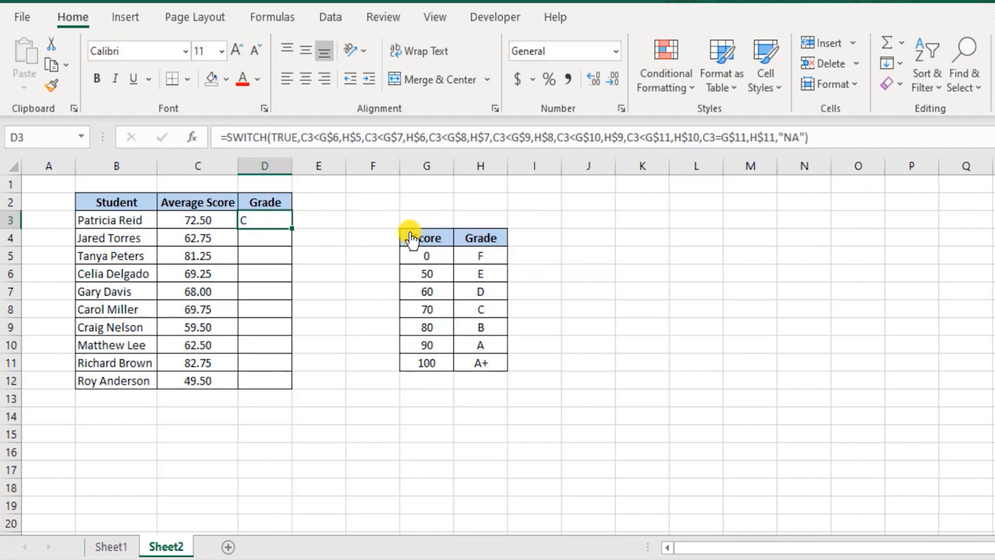
Fill the D3 SWITCH formula down the Grade column through D12.
key("shift+Down")
key("shift+Down")
key("shift+Down")
key("shift+Down")
key("shift+Down")
key("shift+Down")
key("shift+Down")
key("shift+Down")
key("shift+Down")
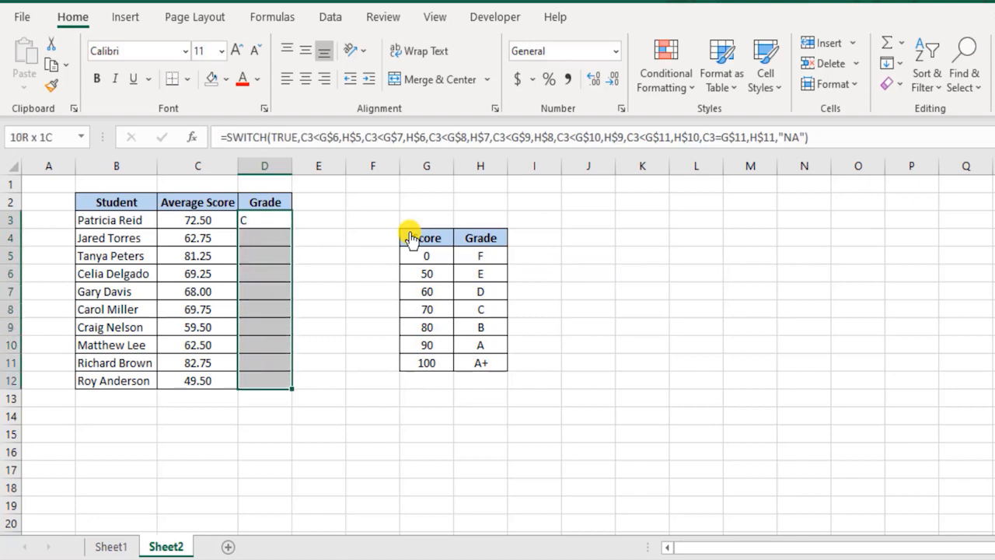
key("ctrl+d")
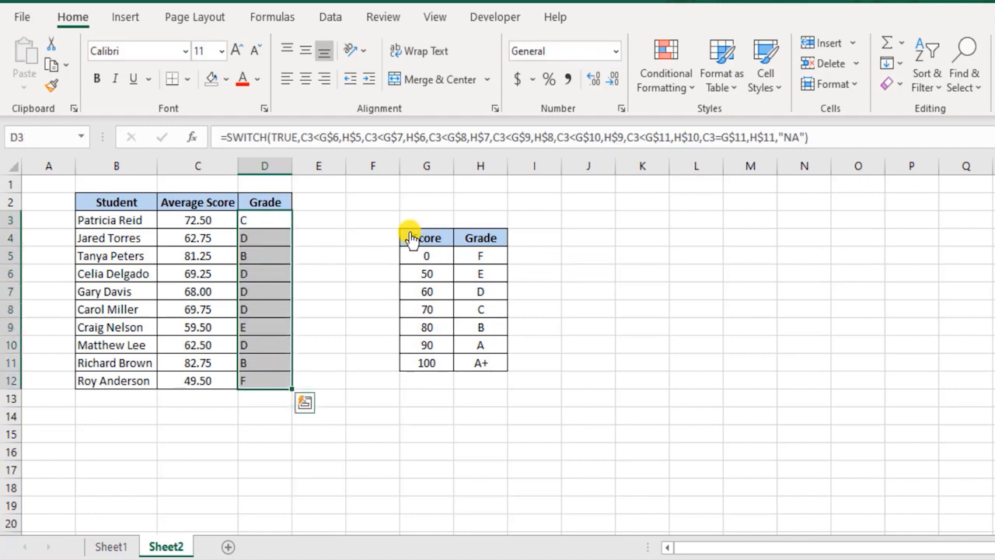
Check the filled grades in D3:D12 against the average scores and the Score/Grade table.
key("Down")
key("Down")
key("Down")
key("Down")
key("Down")
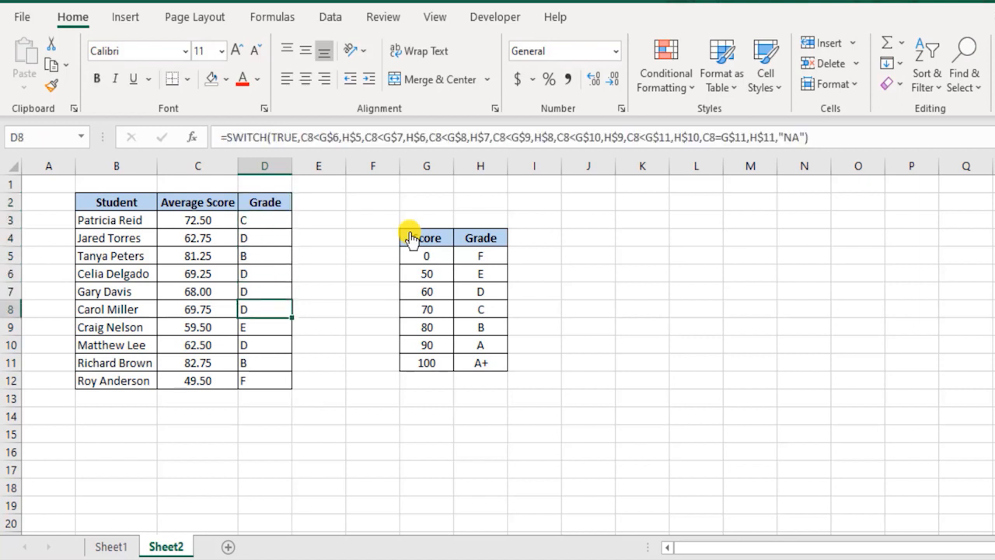
key("Down")
key("Down")
key("Down")
left_click_drag(218, 380, 251, 380)
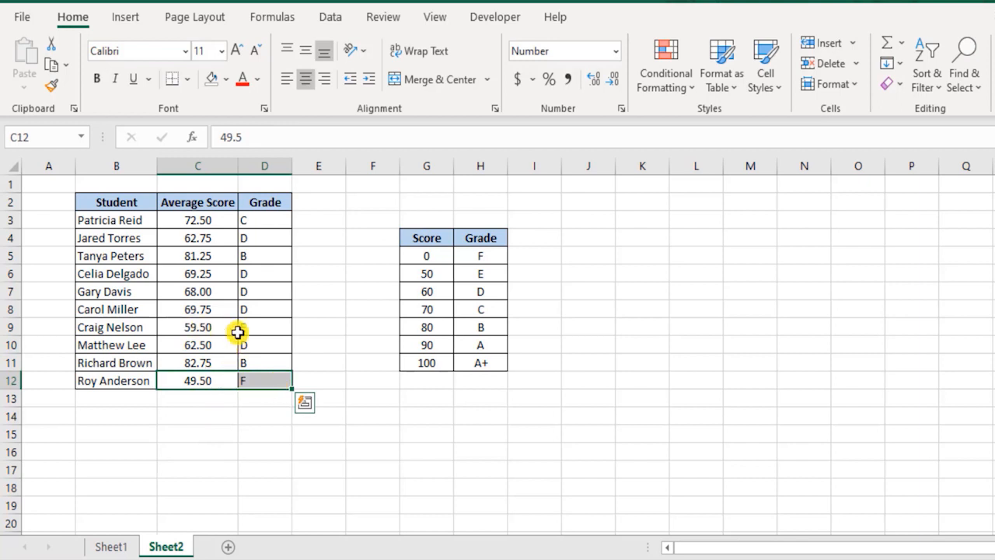
left_click_drag(223, 326, 247, 329)
left_click(438, 286)
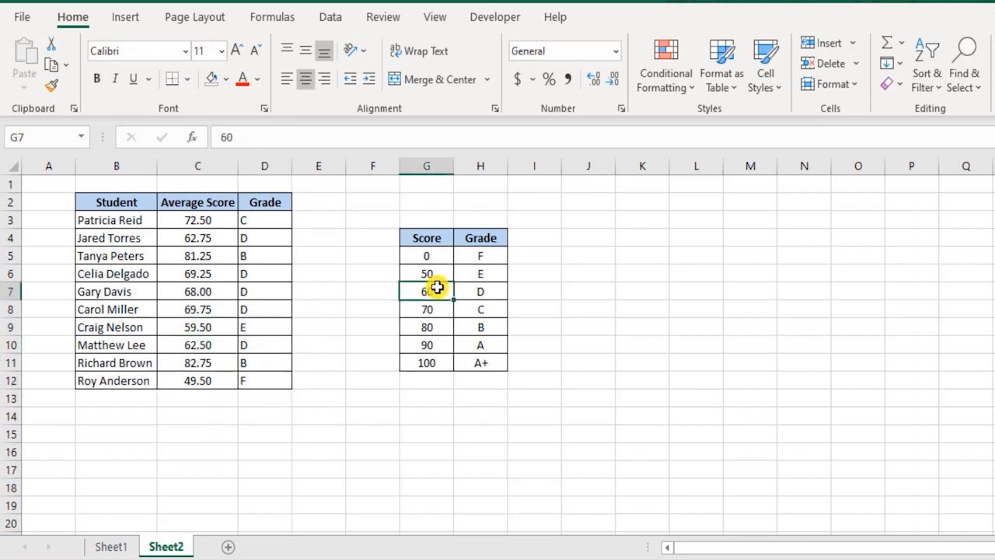
left_click(472, 270)
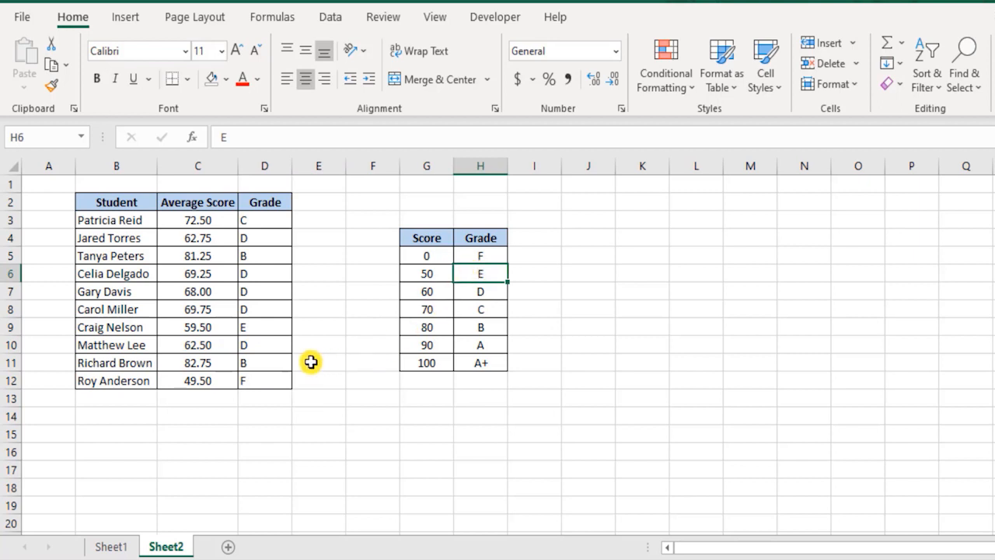
left_click_drag(257, 224, 272, 375)
left_click(213, 294)
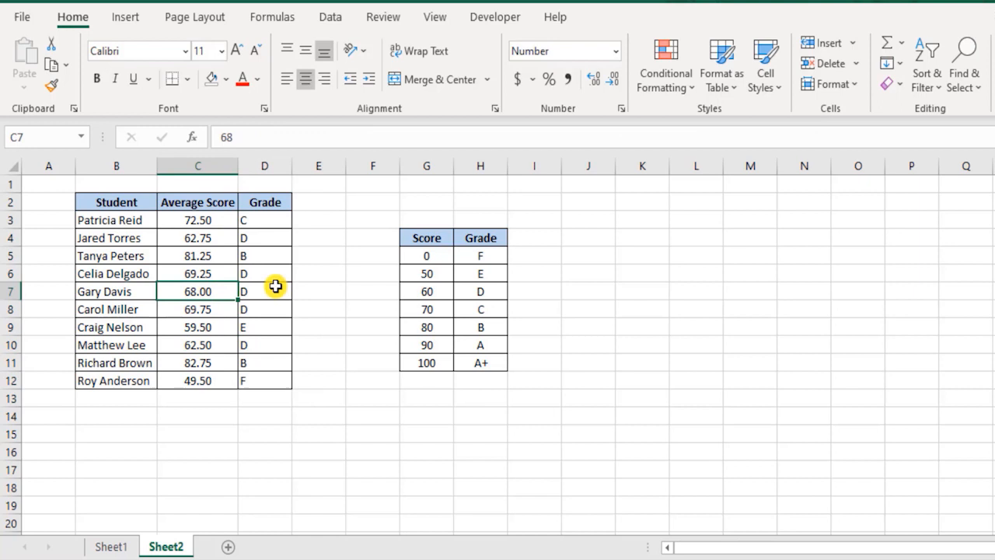
Test average scores of 100 and 95 in C7 on Sheet2, undoing each change.
type("100")
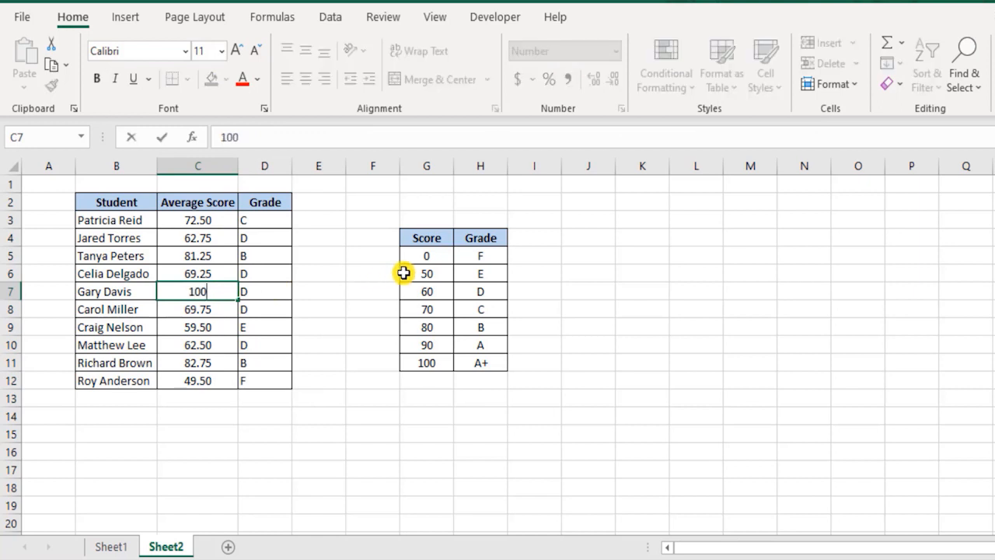
key("Return")
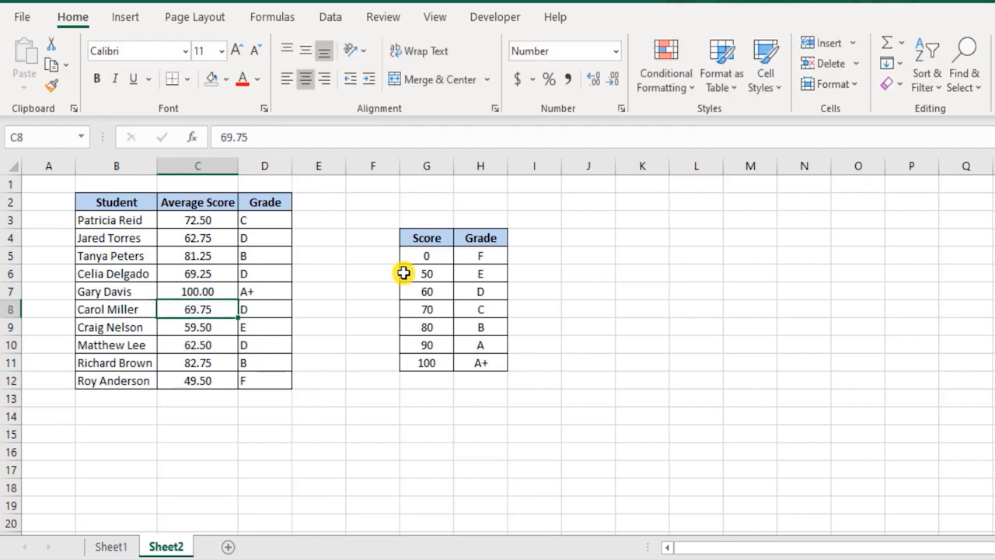
key("ctrl+z")
type("95")
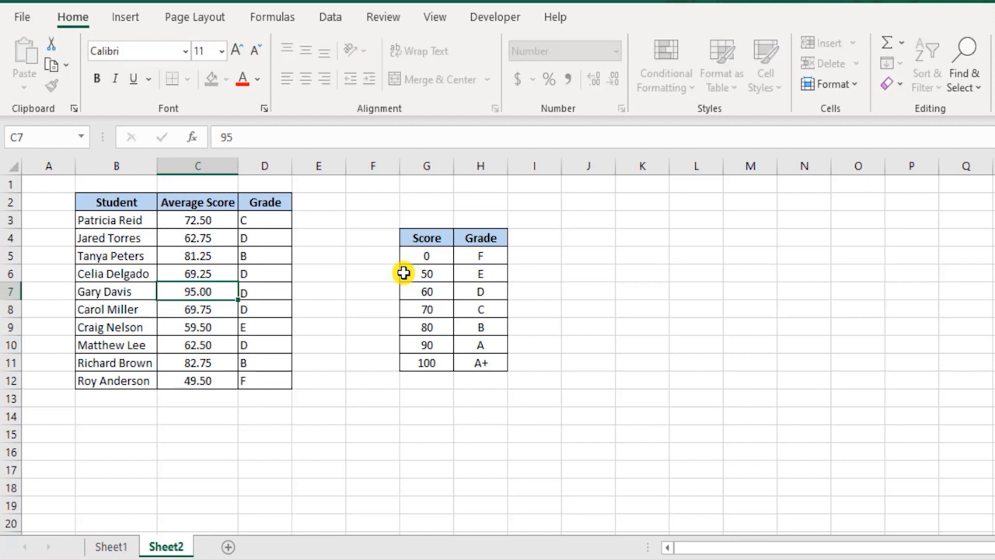
key("Return")
key("ctrl+z")
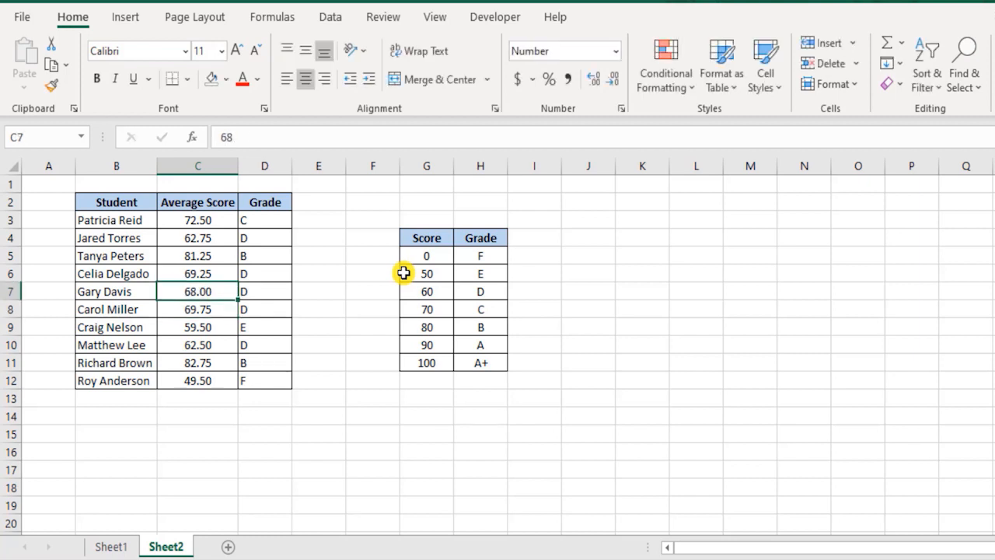
Examine the TRUE expression and the first comparison in the SWITCH formula in D3, leaving the formula as it is.
key("Up")
key("Up")
key("Up")
key("Up")
key("Right")
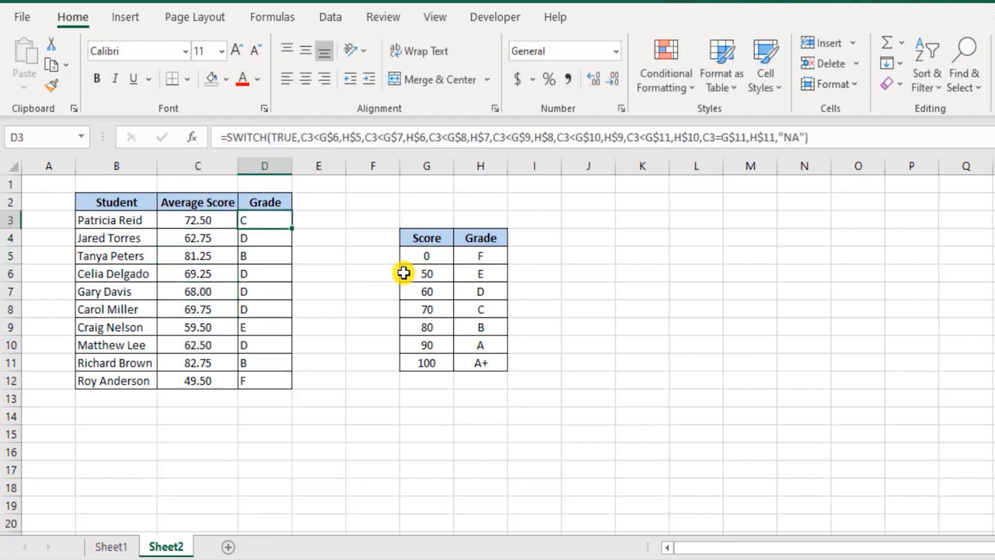
key("ctrl+shift+Down")
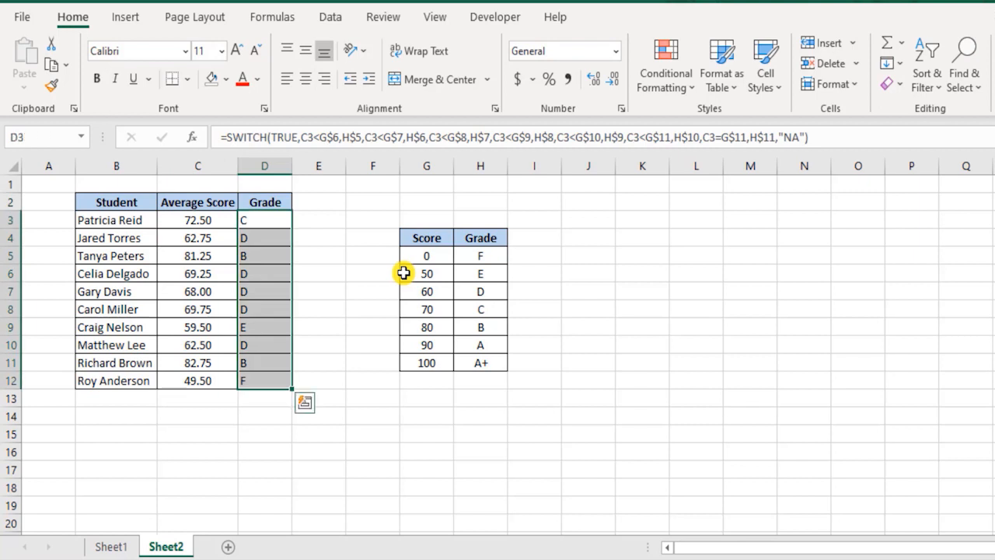
double_click(252, 221)
double_click(306, 220)
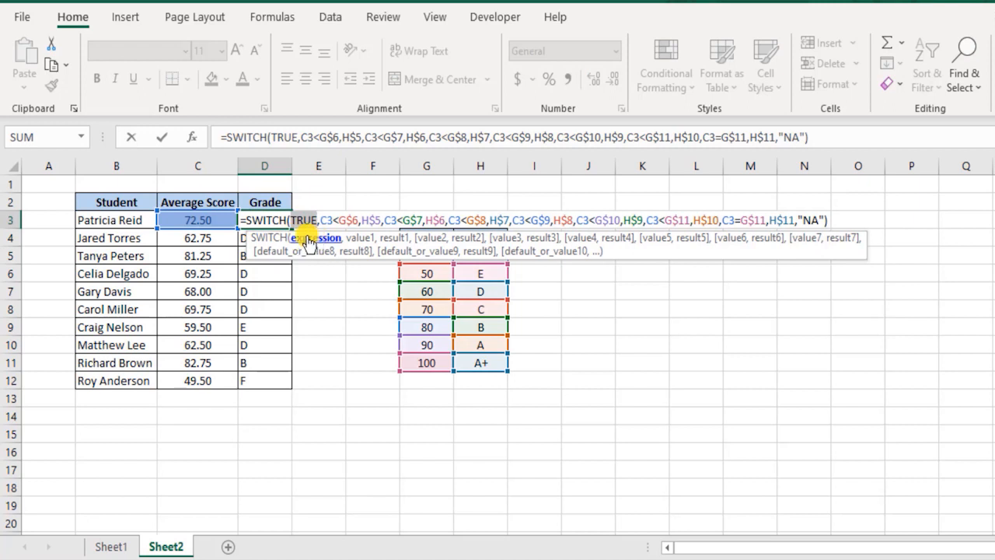
left_click(264, 220)
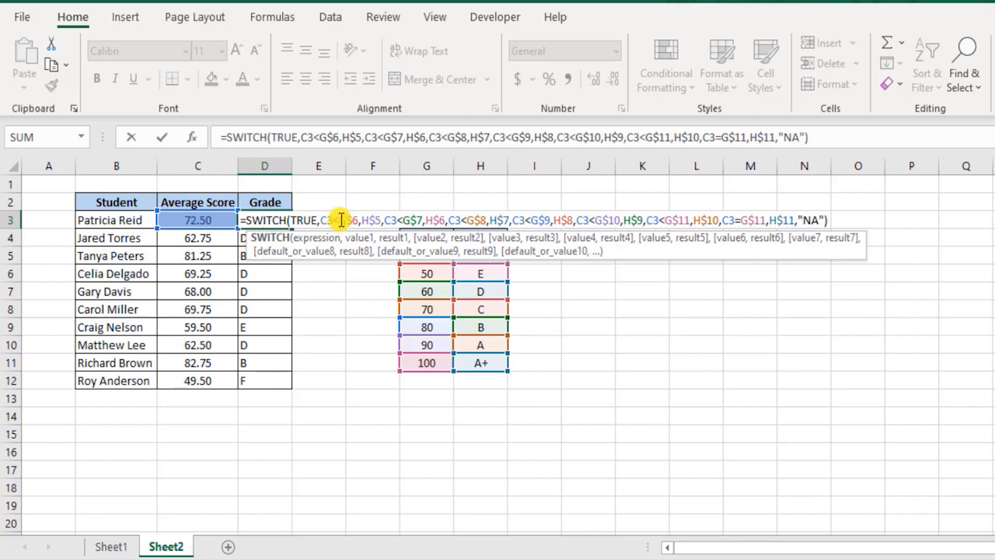
left_click(340, 220)
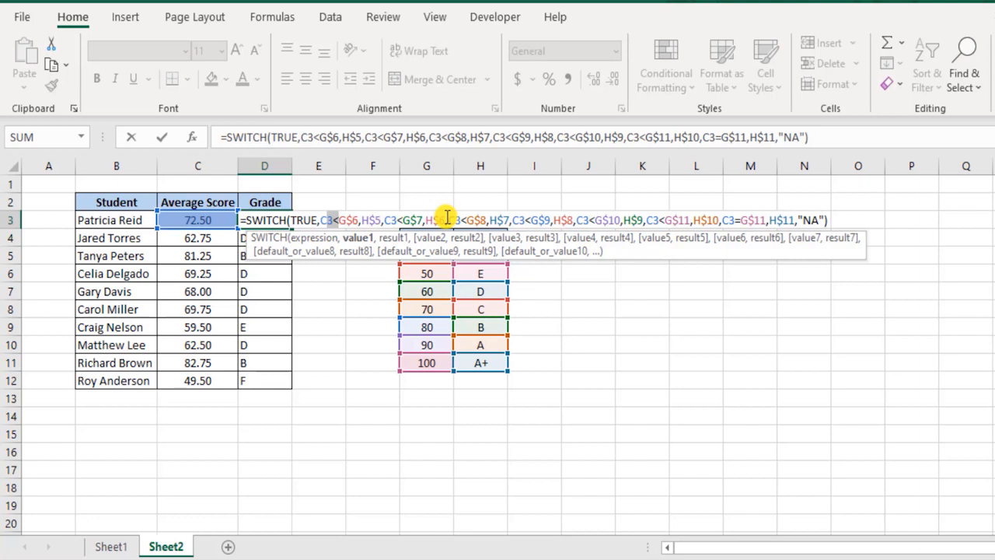
key("ctrl+Return")
Compare Sheet1's SWITCH formula in D6 with the one in D3 on Sheet2, examining the TRUE expression and the C3<G$6 condition.
left_click(125, 546)
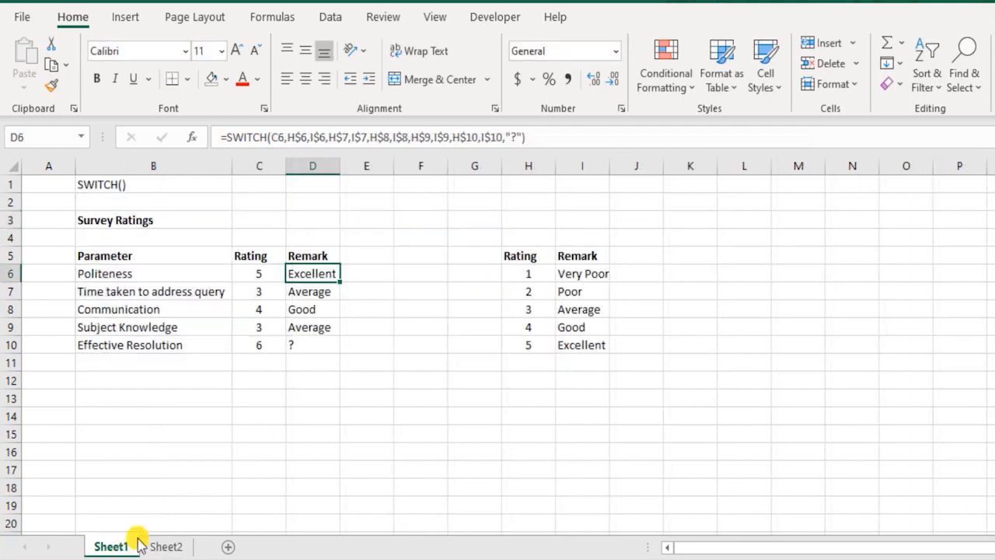
left_click(166, 545)
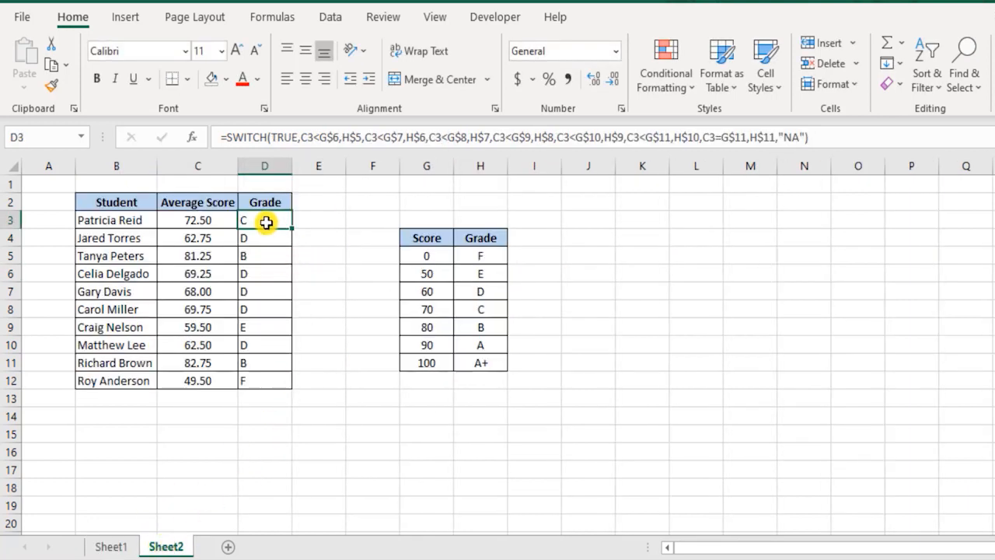
double_click(267, 221)
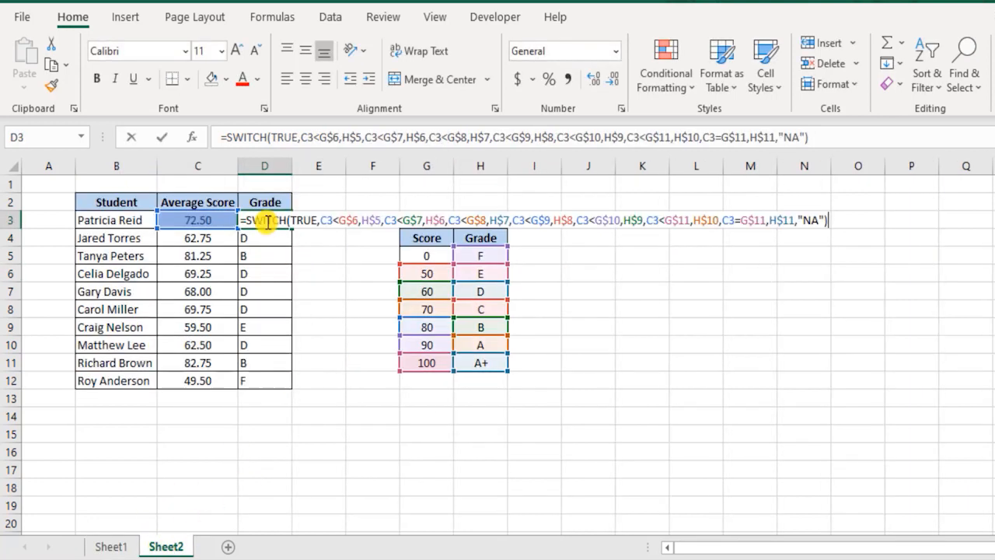
left_click(307, 219)
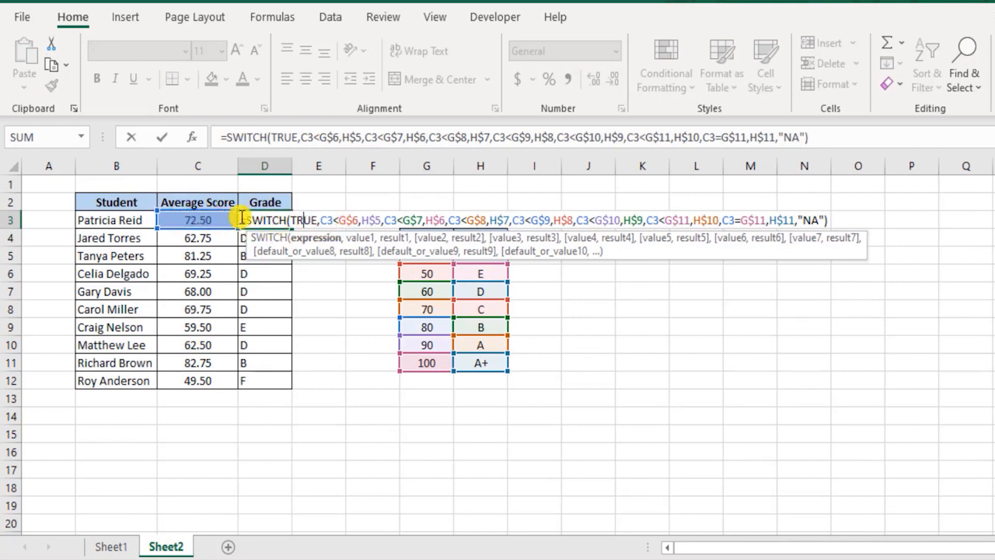
left_click_drag(321, 220, 366, 218)
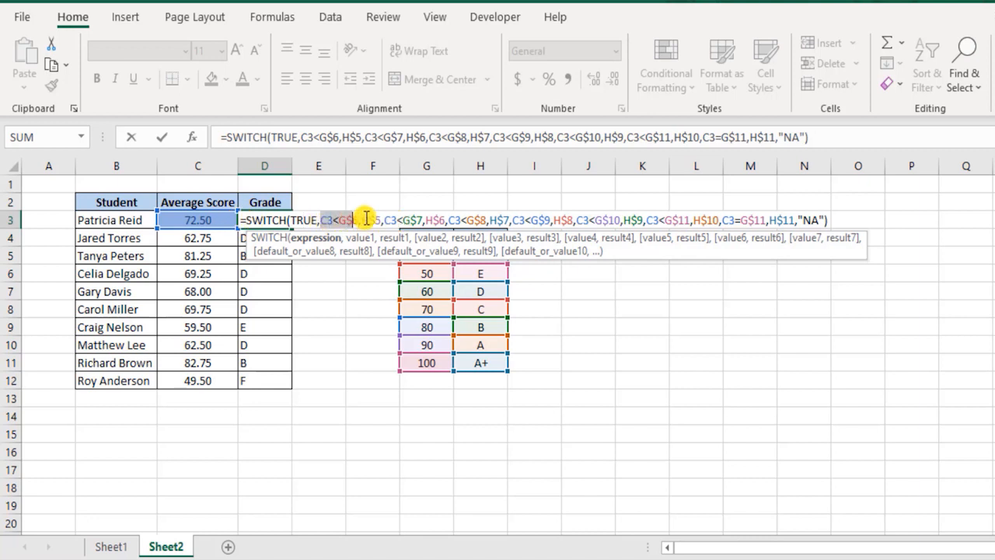
double_click(307, 219)
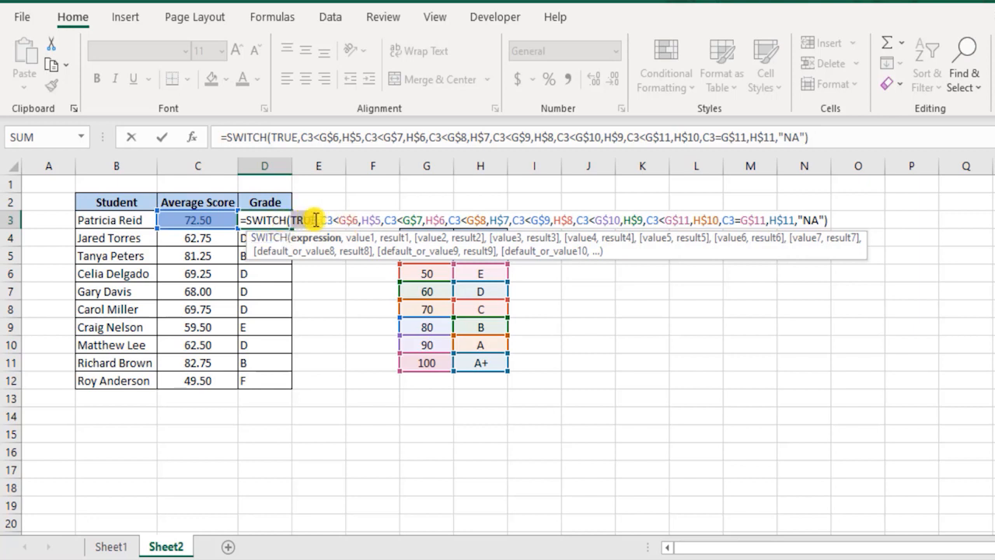
mouse_move(323, 221)
left_mouse_down()
mouse_move(478, 221)
mouse_move(325, 225)
left_mouse_up()
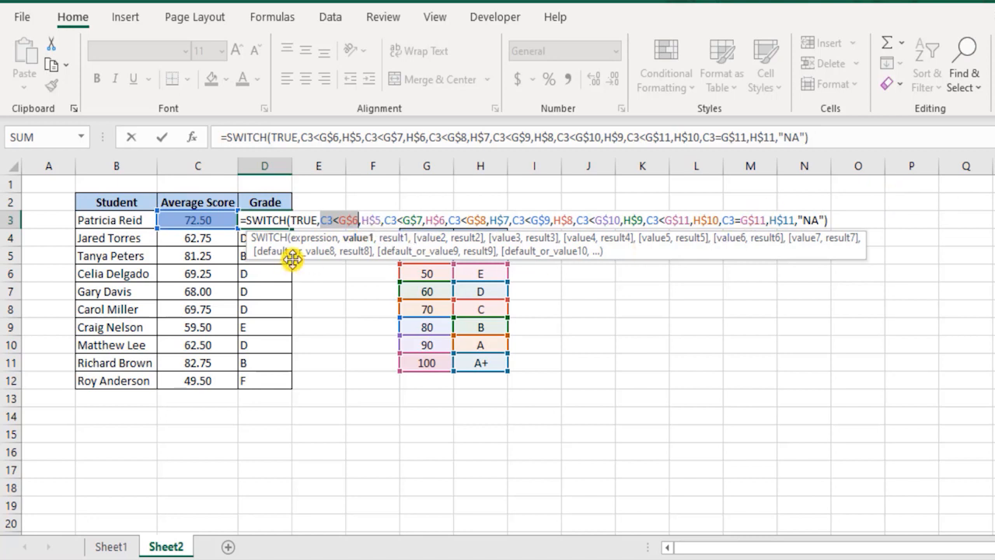
key("ctrl+Return")
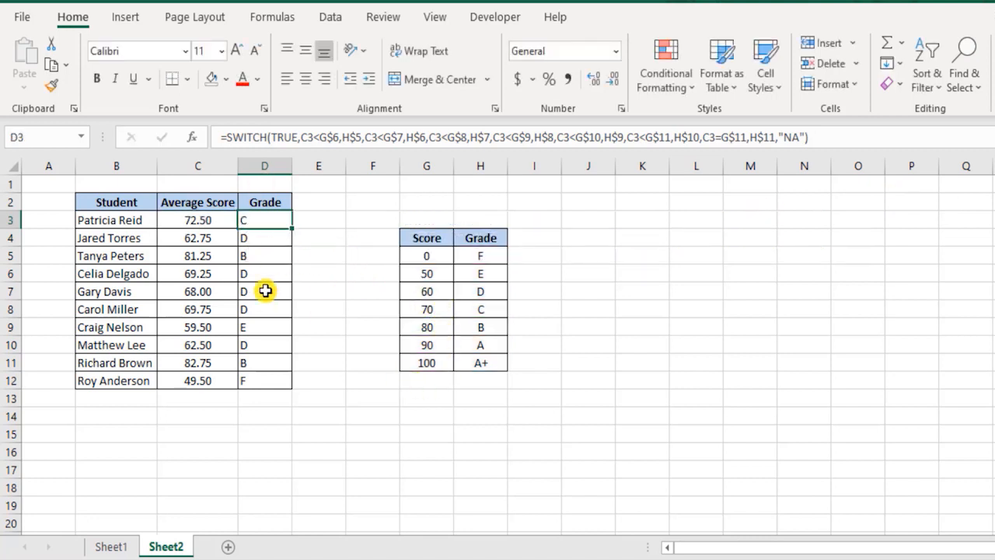
Set the average score in C11 to 101 to test the formula's default result.
left_click(205, 363)
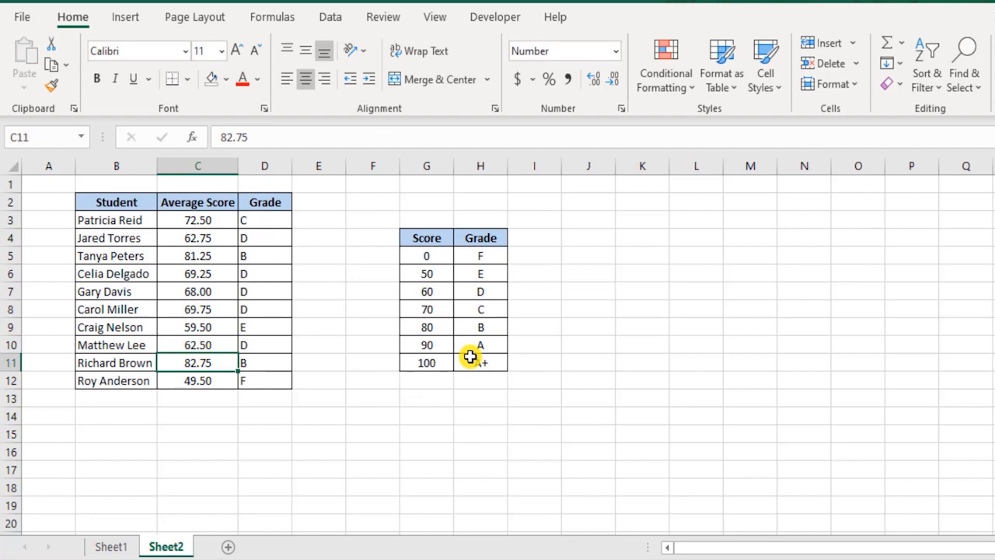
key("Return")
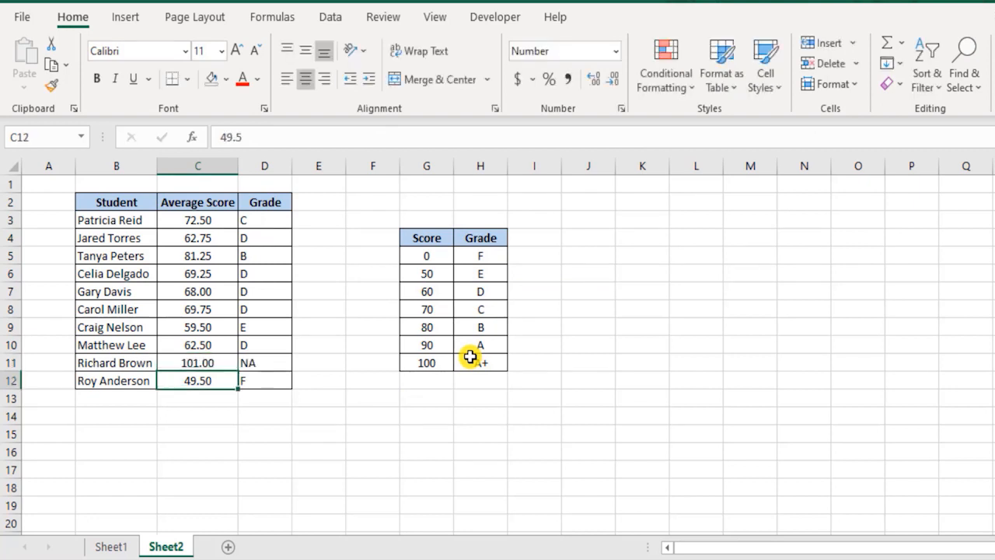